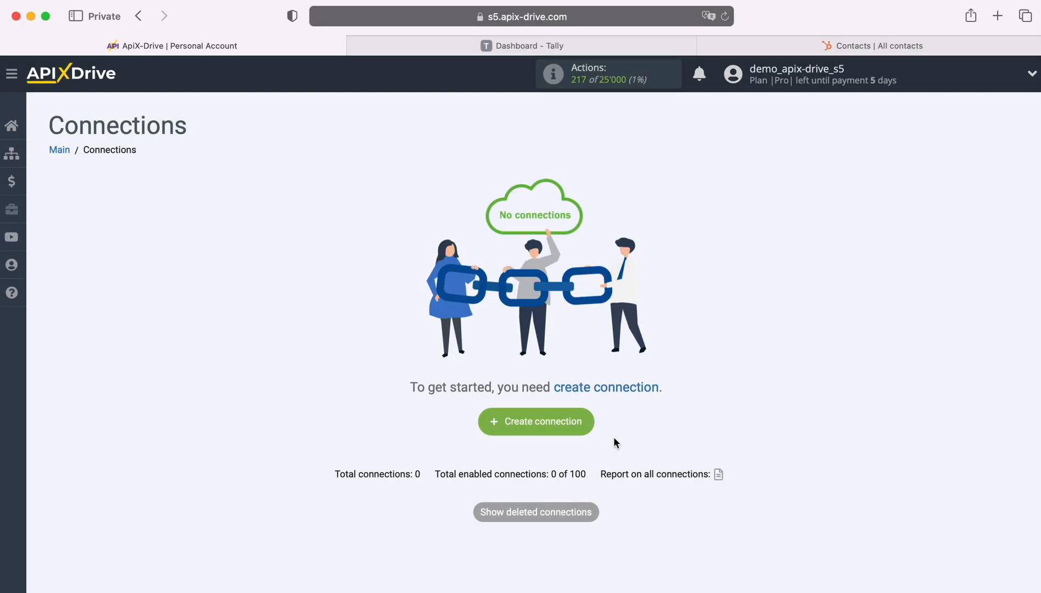
# Create a new connection with Tally as the data source system
pyautogui.click(592, 418)
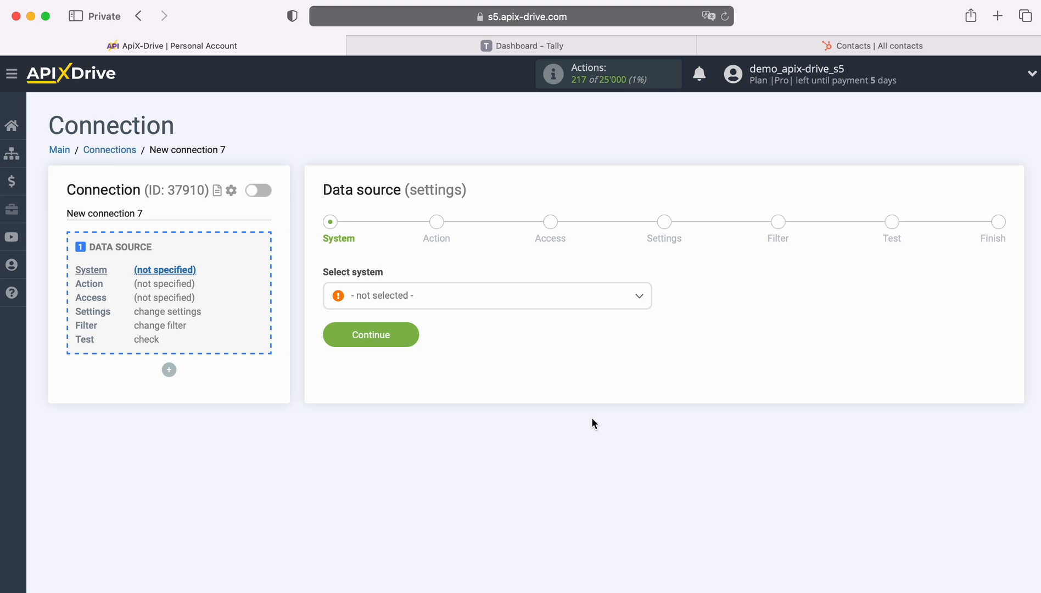
pyautogui.click(496, 299)
pyautogui.scroll(-15, 544, 453)
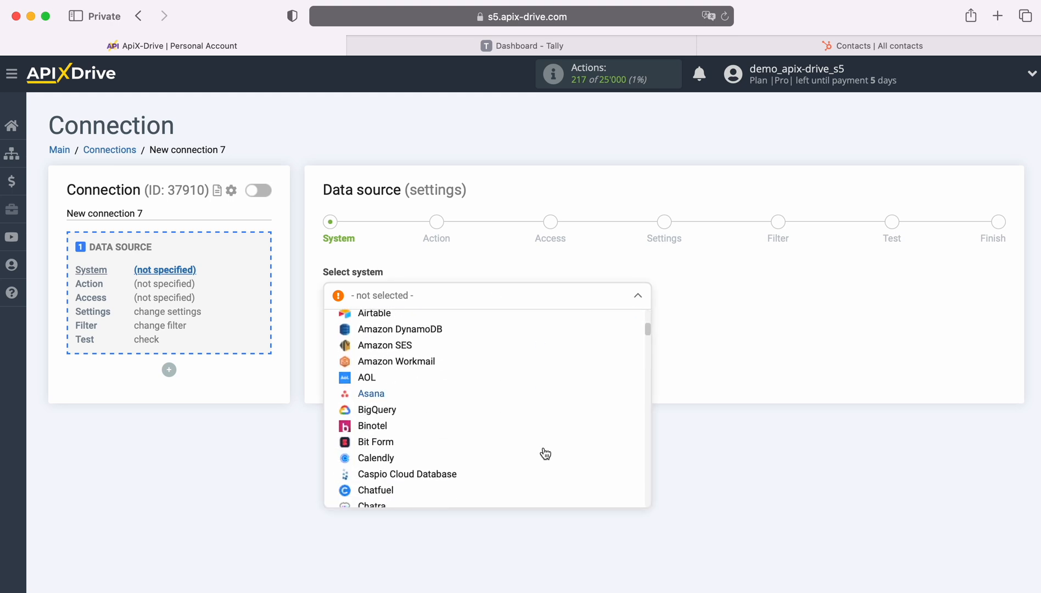
pyautogui.scroll(-20, 546, 453)
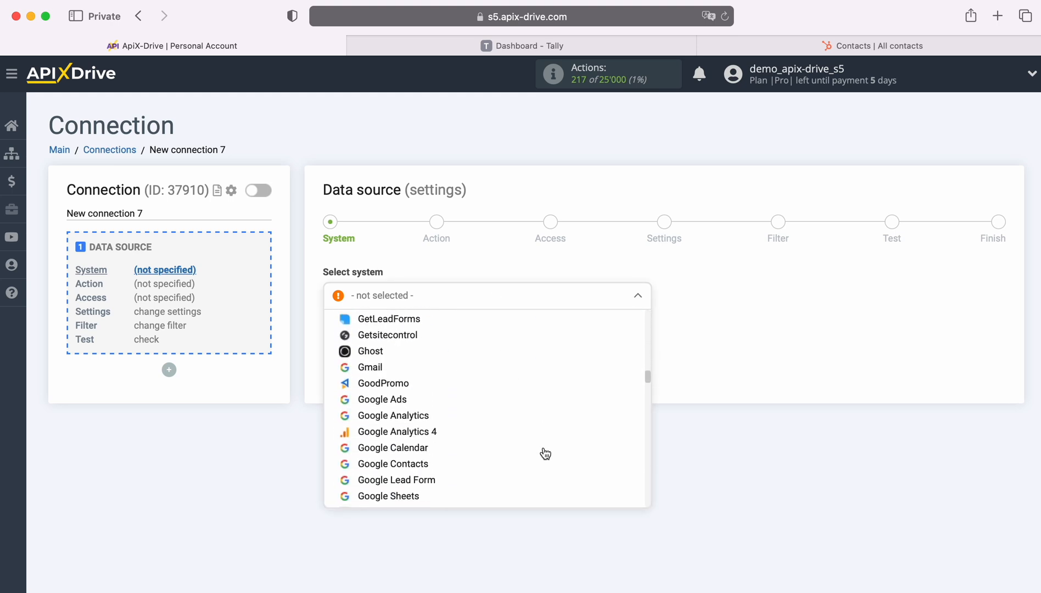
pyautogui.scroll(-20, 545, 454)
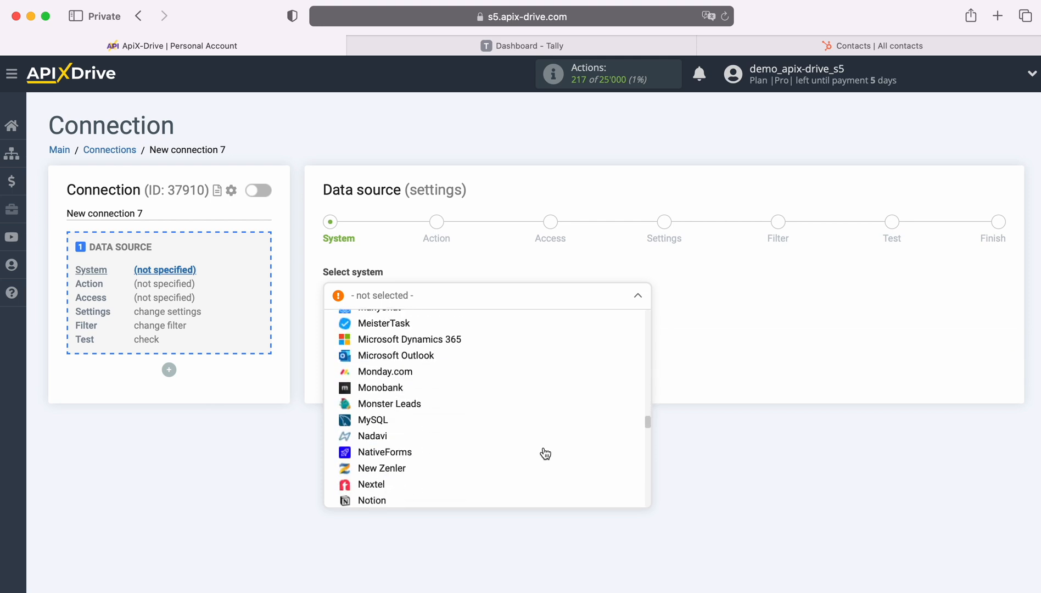
pyautogui.scroll(-20, 546, 453)
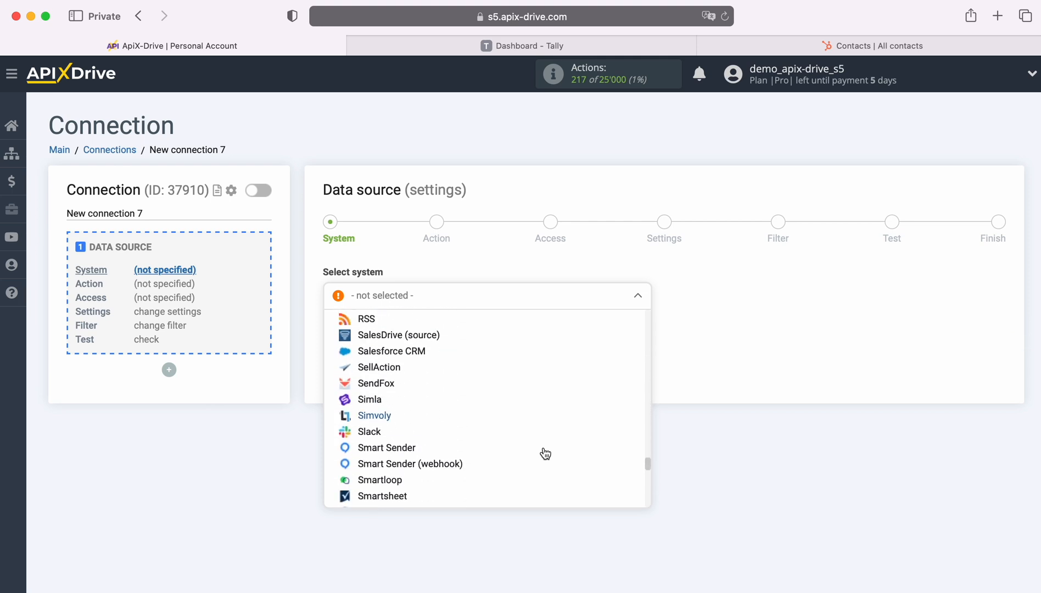
pyautogui.scroll(-2, 545, 453)
pyautogui.click(377, 441)
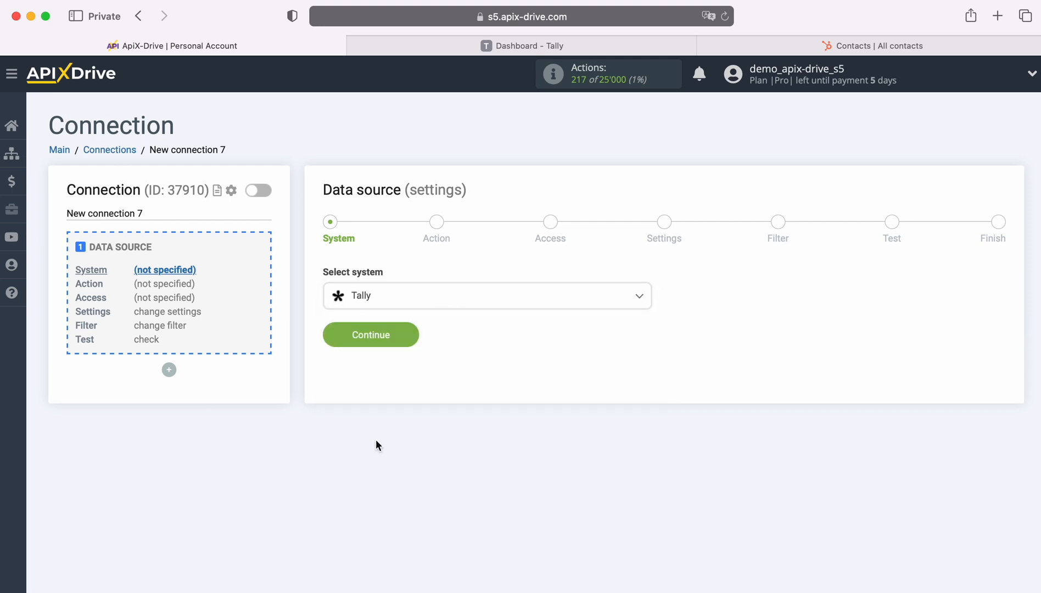
pyautogui.click(413, 336)
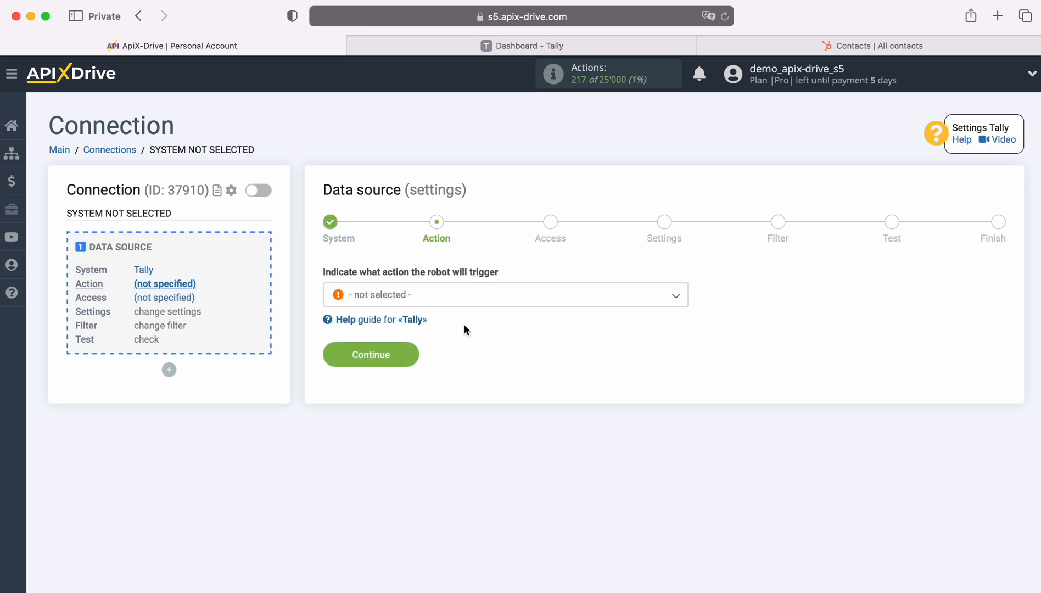
# Set the Tally action to Get DATA and proceed to account access
pyautogui.click(478, 297)
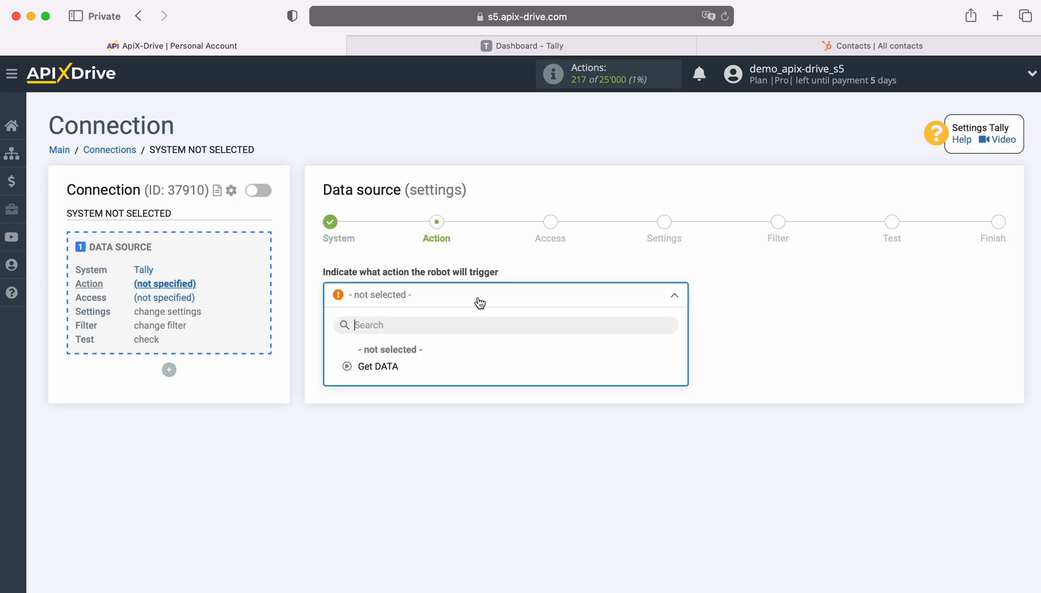
pyautogui.click(390, 365)
pyautogui.click(409, 356)
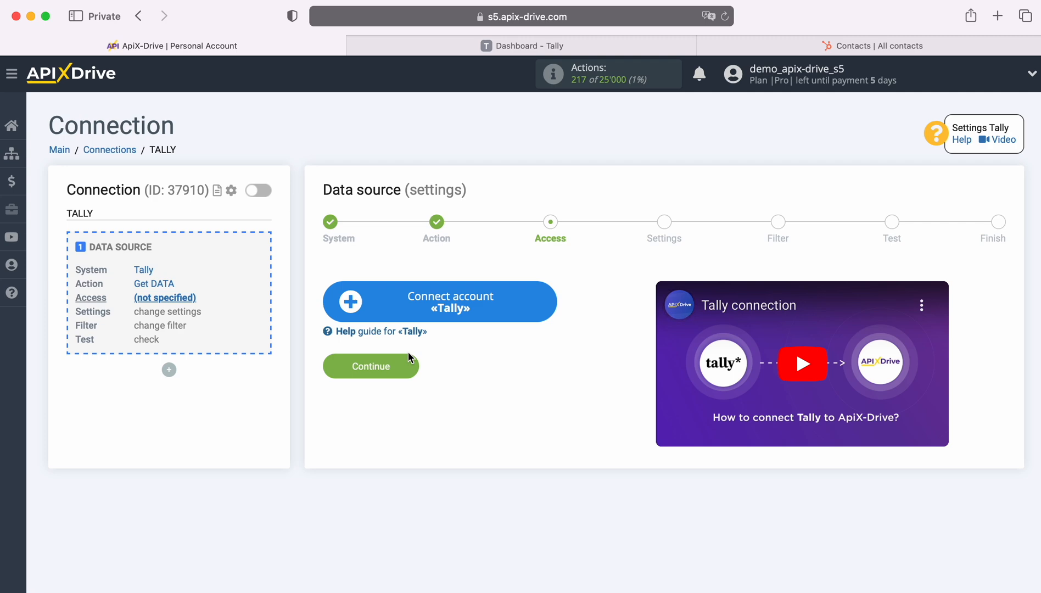
# Connect a Tally account and select it as the source login
pyautogui.click(552, 303)
pyautogui.moveTo(570, 274); pyautogui.dragTo(377, 275)
pyautogui.click(368, 272)
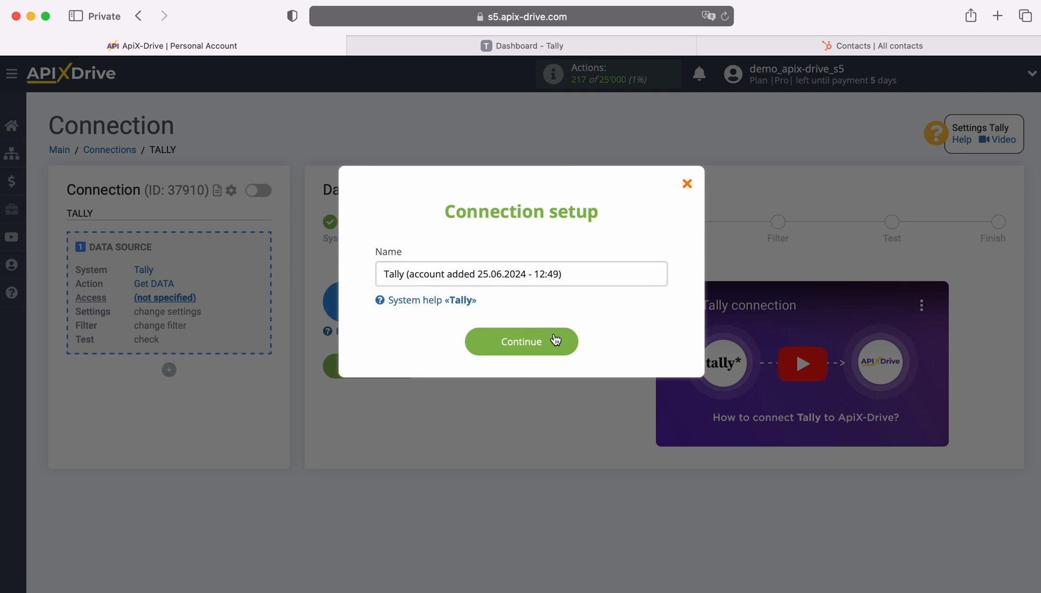
pyautogui.click(572, 344)
pyautogui.click(554, 332)
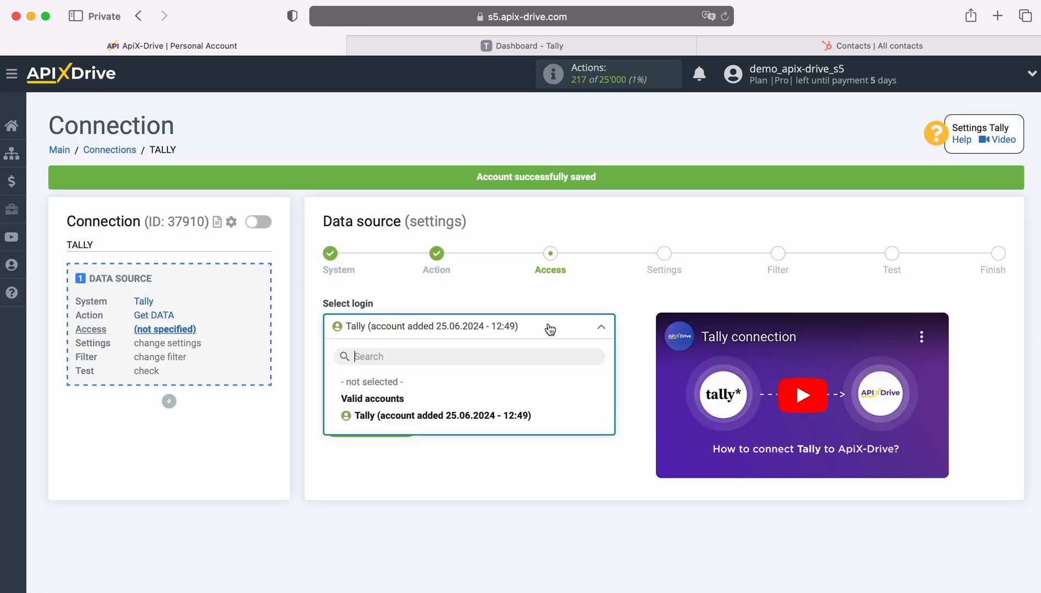
pyautogui.click(522, 409)
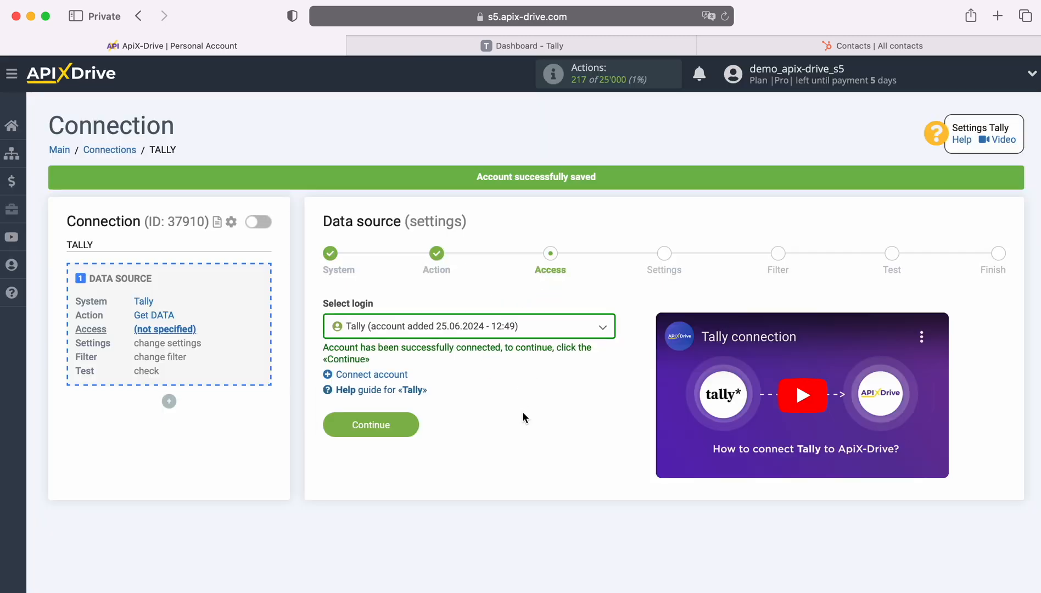
pyautogui.click(408, 424)
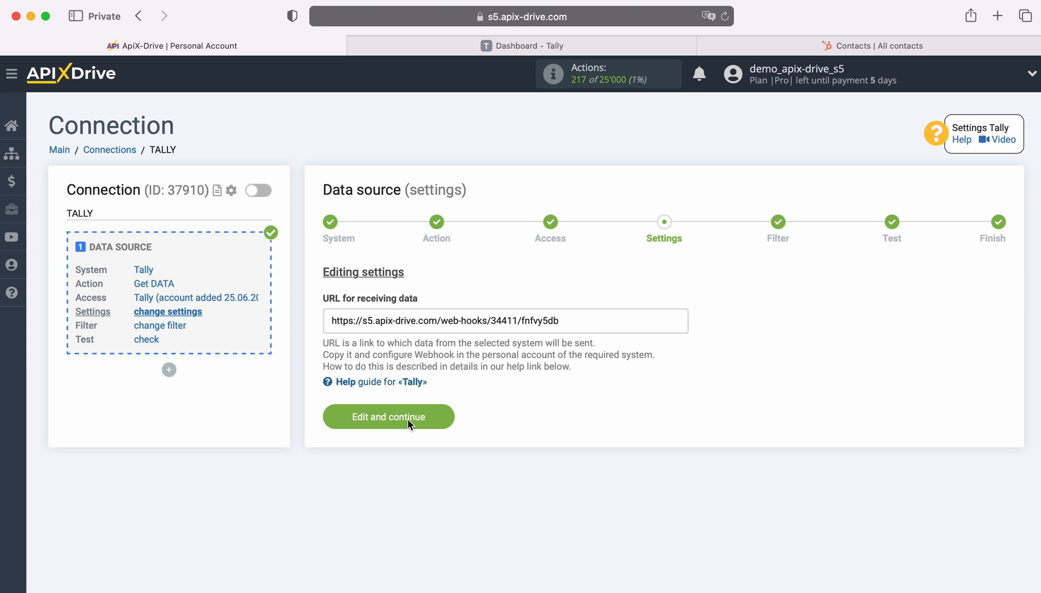
# Copy the webhook URL for receiving data from the Settings step
pyautogui.moveTo(330, 322); pyautogui.dragTo(563, 321)
pyautogui.rightClick(542, 319)
pyautogui.click(585, 403)
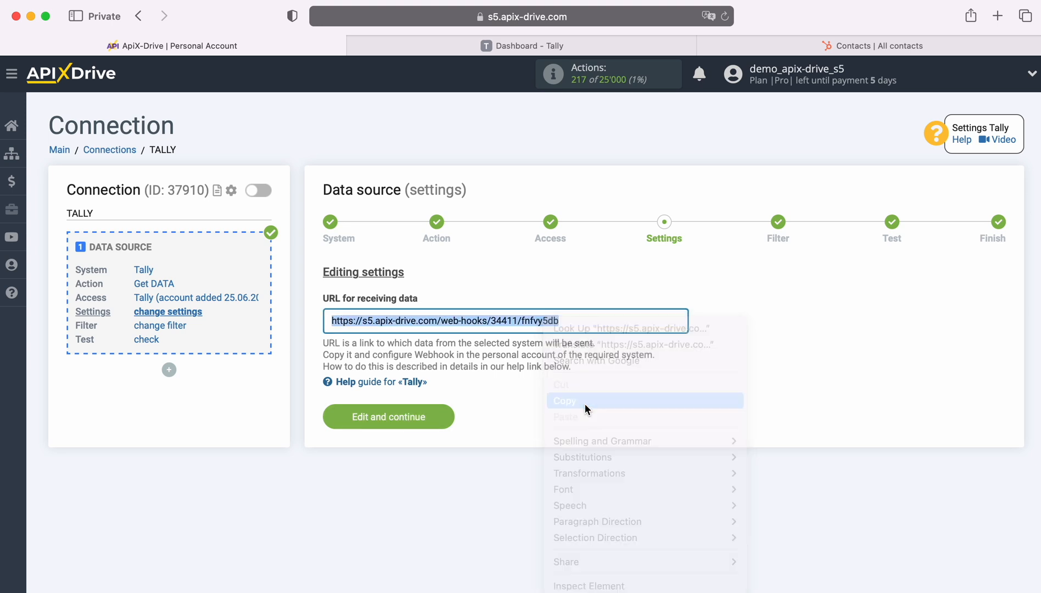
# In Tally, open the Integrations of Form Tally test
pyautogui.click(507, 45)
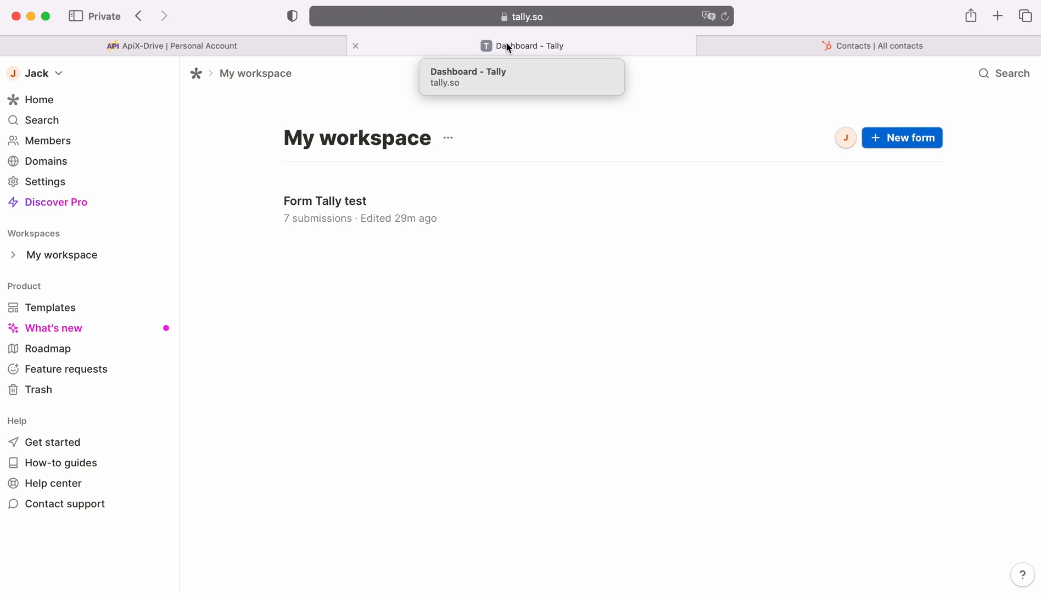
pyautogui.click(465, 207)
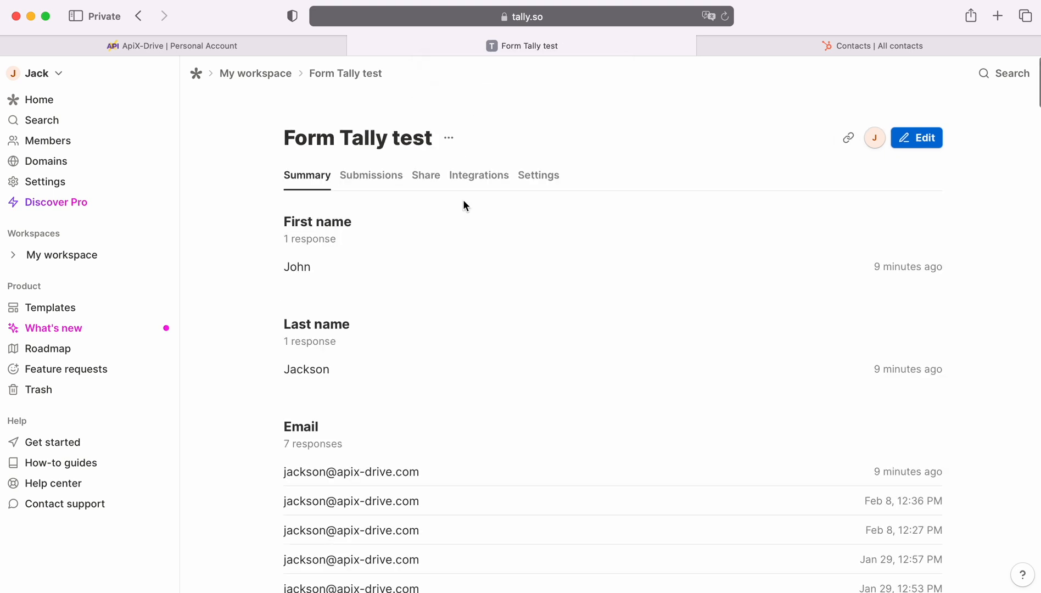
pyautogui.click(473, 177)
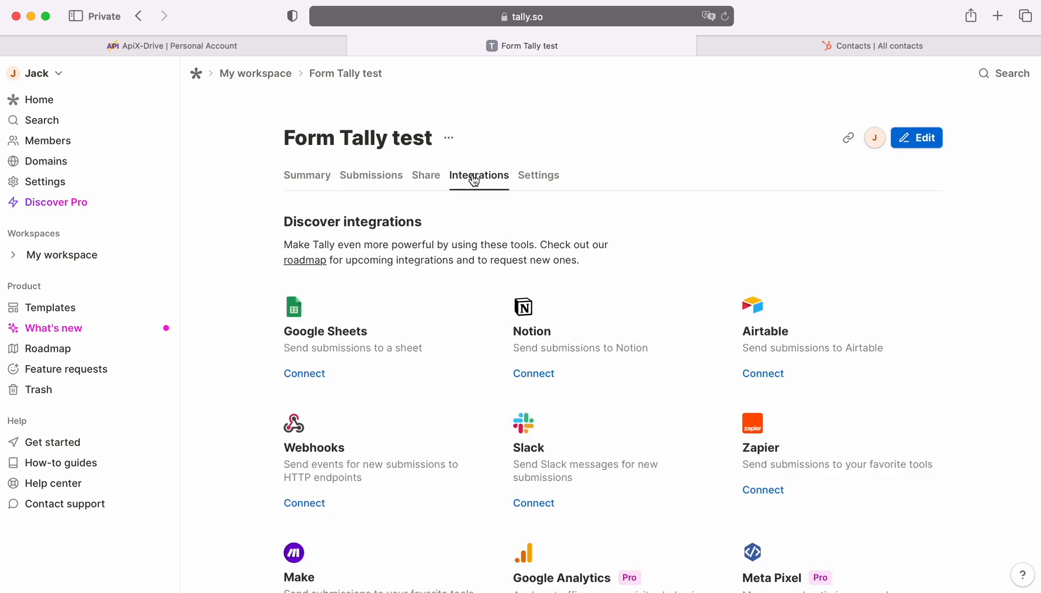
# Connect a webhook with the copied ApiX-Drive URL as endpoint, then return to My workspace
pyautogui.click(307, 504)
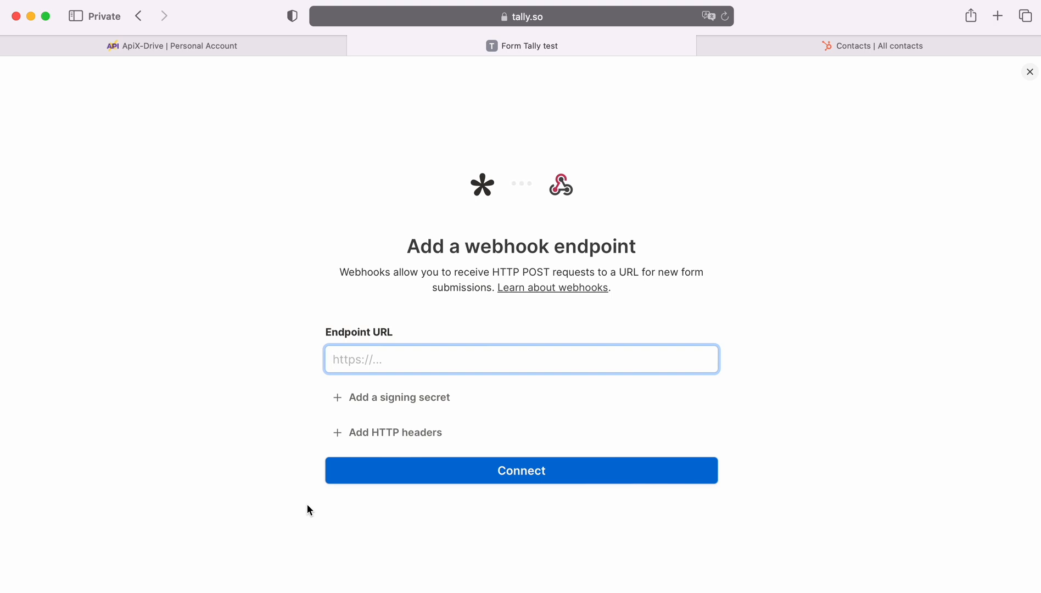
pyautogui.rightClick(358, 360)
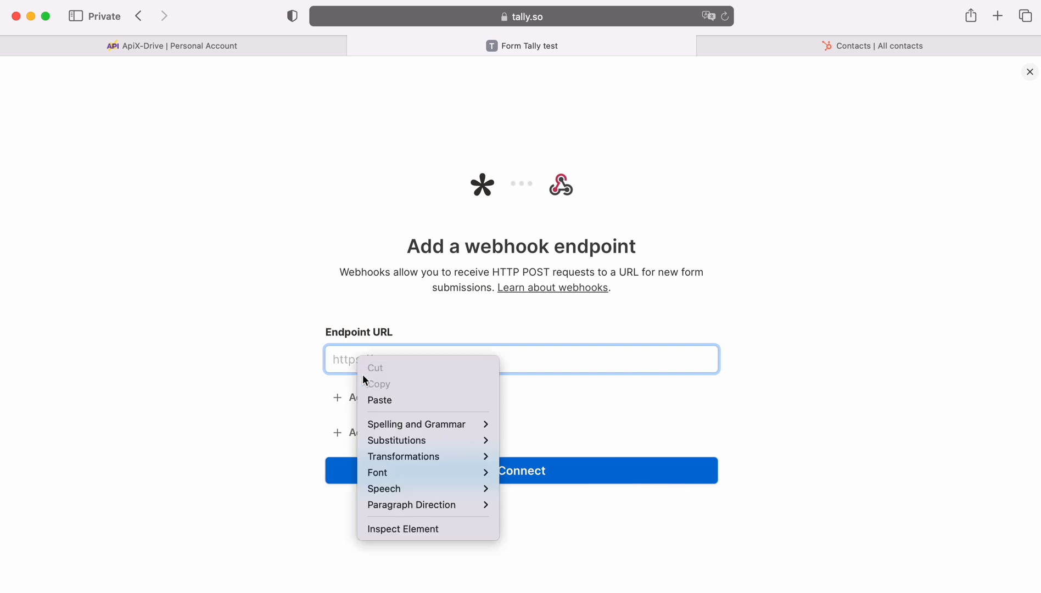
pyautogui.click(379, 400)
pyautogui.click(520, 471)
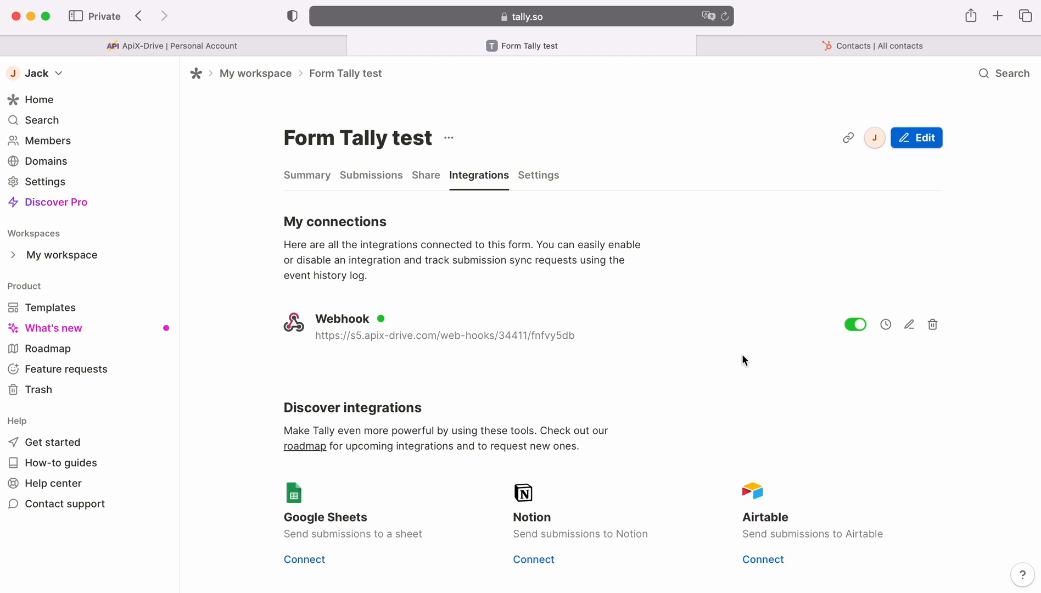
pyautogui.click(257, 73)
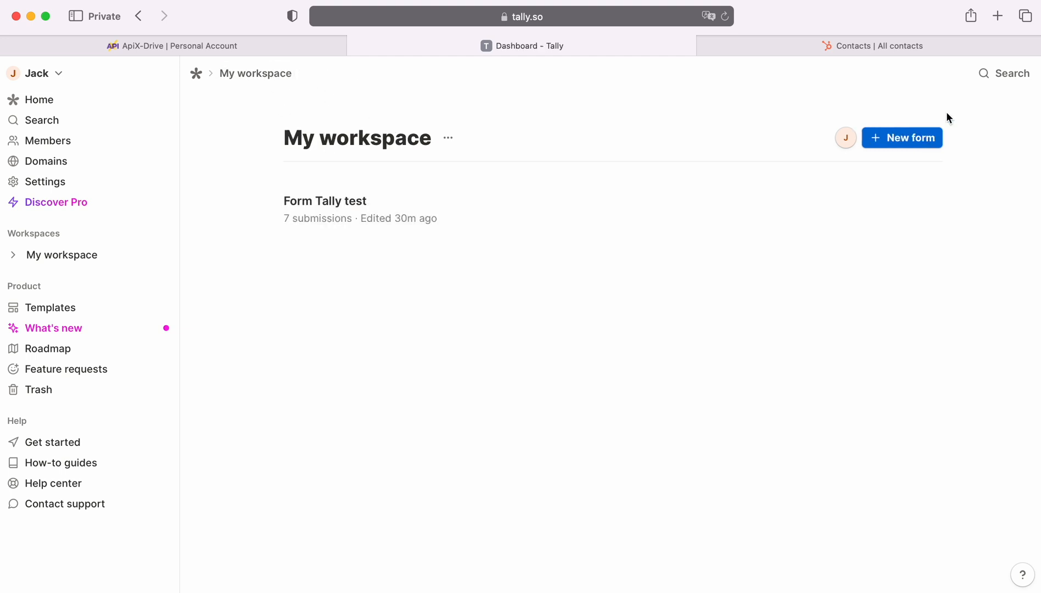
# Fill the live form with a test first name, last name, e-mail and phone number
pyautogui.click(998, 17)
pyautogui.press('Tab')
pyautogui.press('Tab')
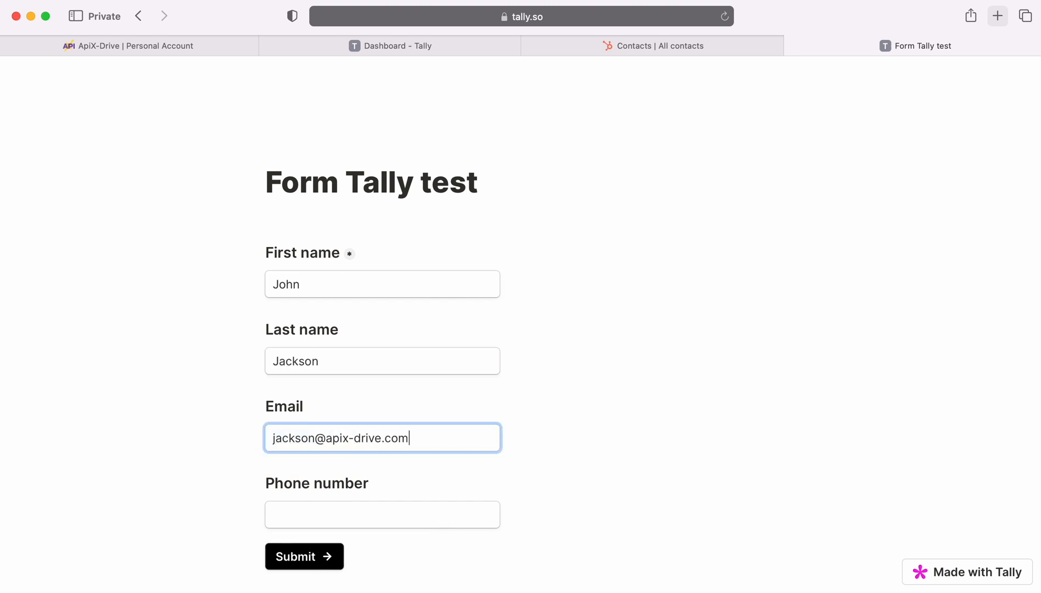
pyautogui.press('Tab')
pyautogui.press('super+v')
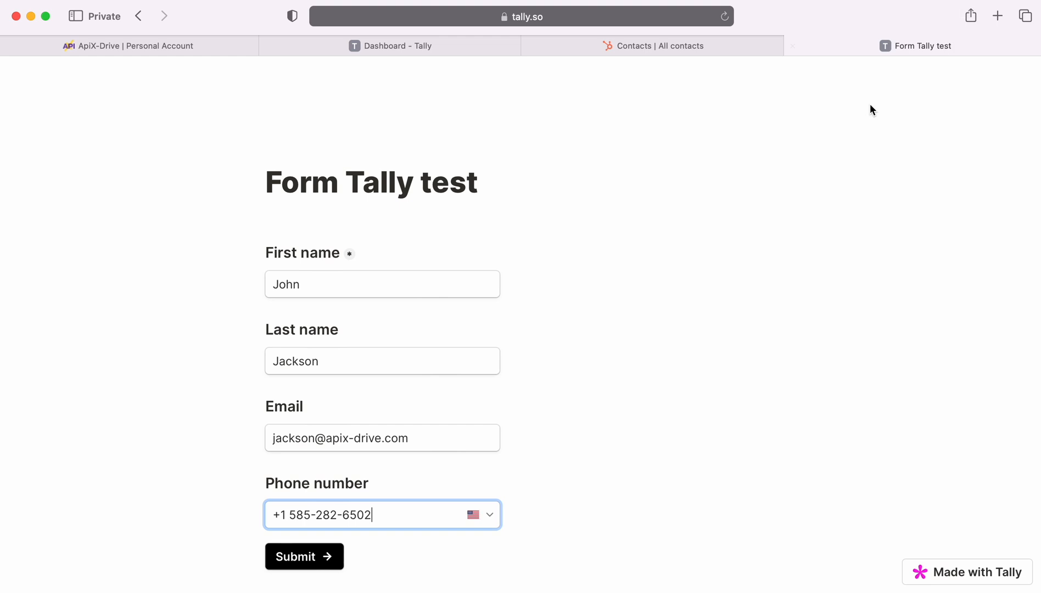
# Submit the test entry and continue to the Filter step in ApiX-Drive
pyautogui.click(281, 560)
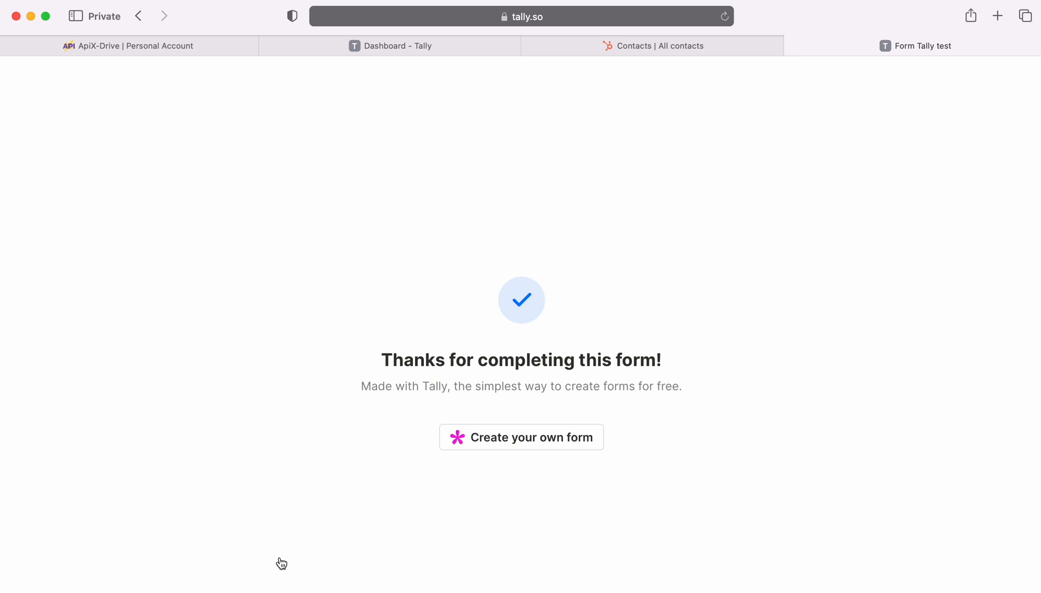
pyautogui.click(128, 45)
pyautogui.click(445, 418)
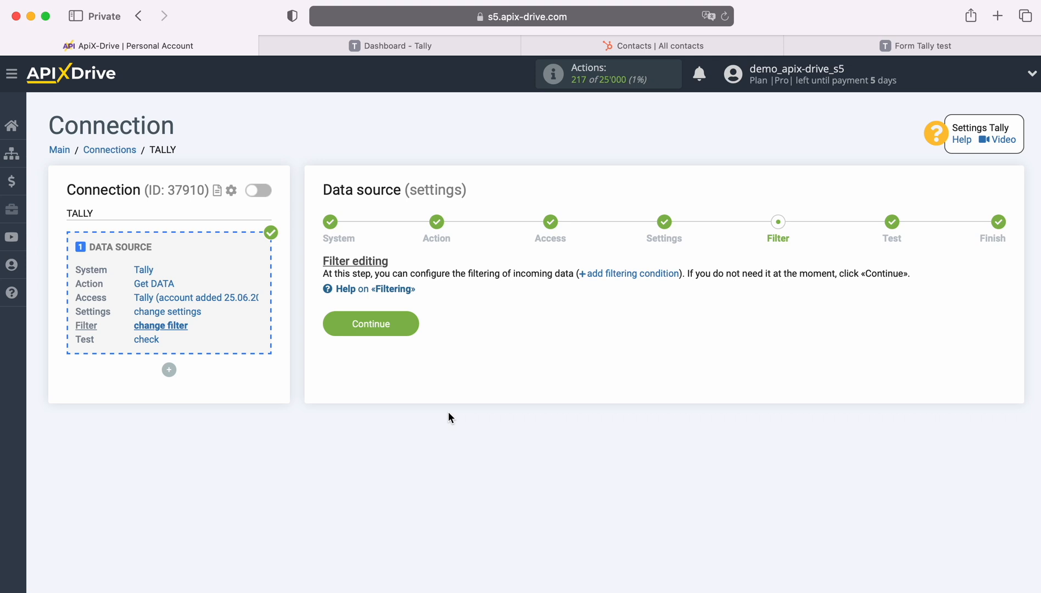
# Skip filtering, review the loaded Tally test submission and accept it to finish the source
pyautogui.click(406, 320)
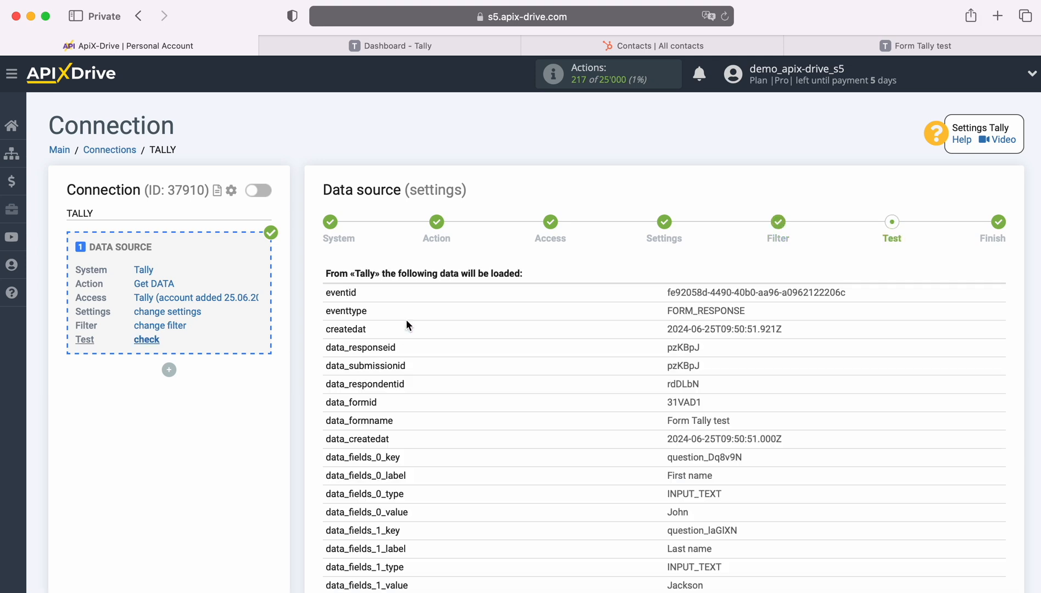
pyautogui.scroll(-3, 937, 378)
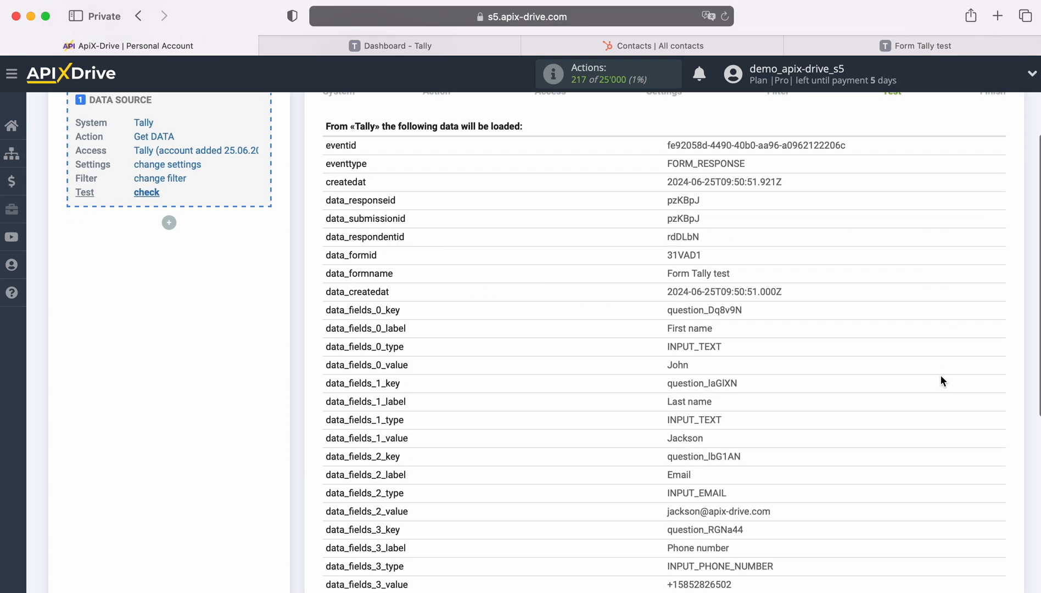
pyautogui.scroll(-2, 941, 381)
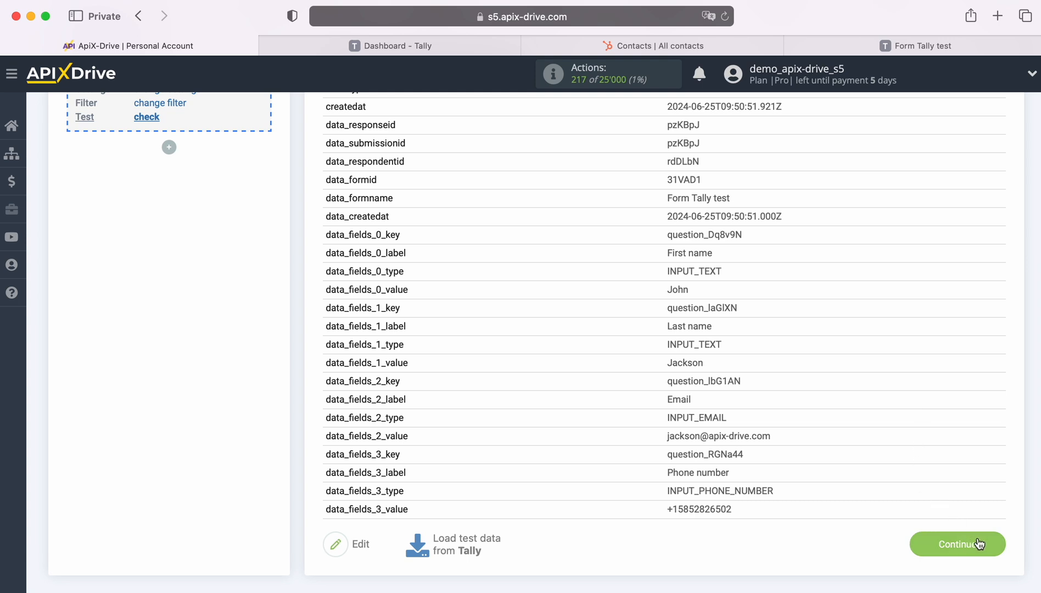
pyautogui.click(997, 544)
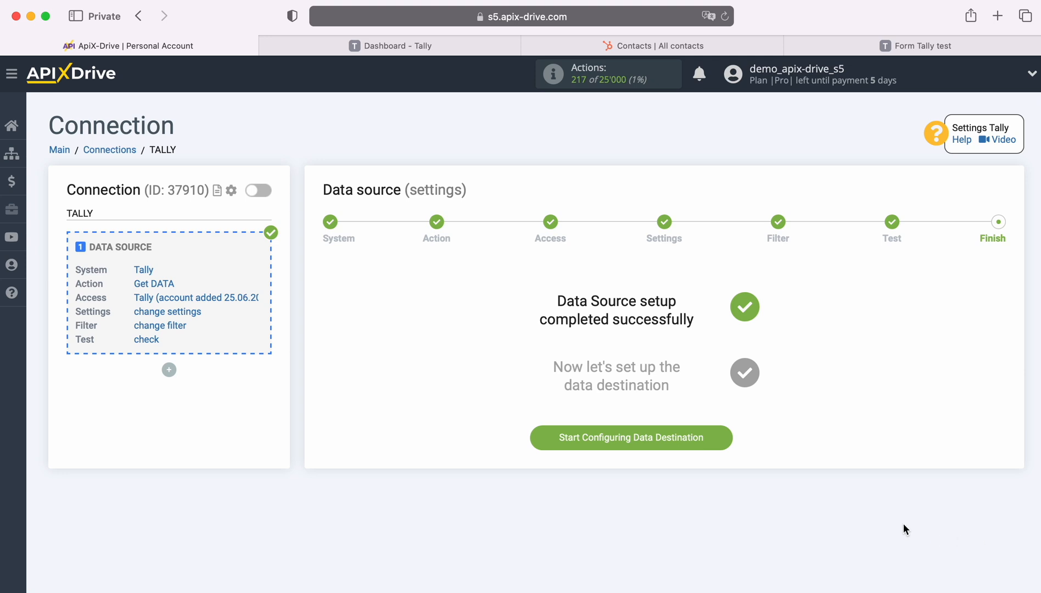
# Start the data destination with HubSpot as the system
pyautogui.click(725, 438)
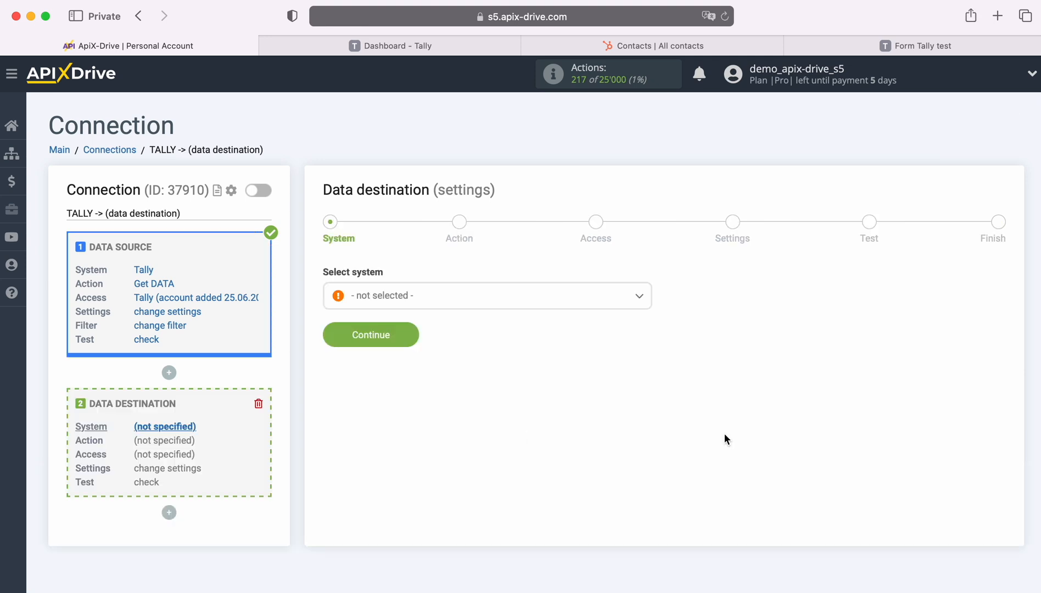
pyautogui.click(492, 297)
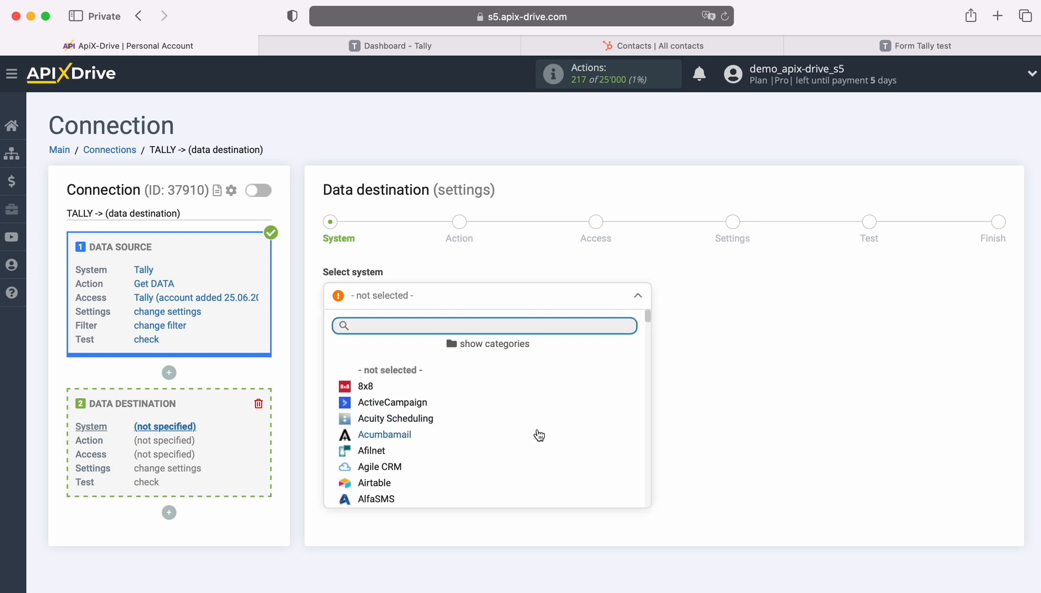
pyautogui.scroll(-3, 537, 434)
pyautogui.scroll(-10, 538, 435)
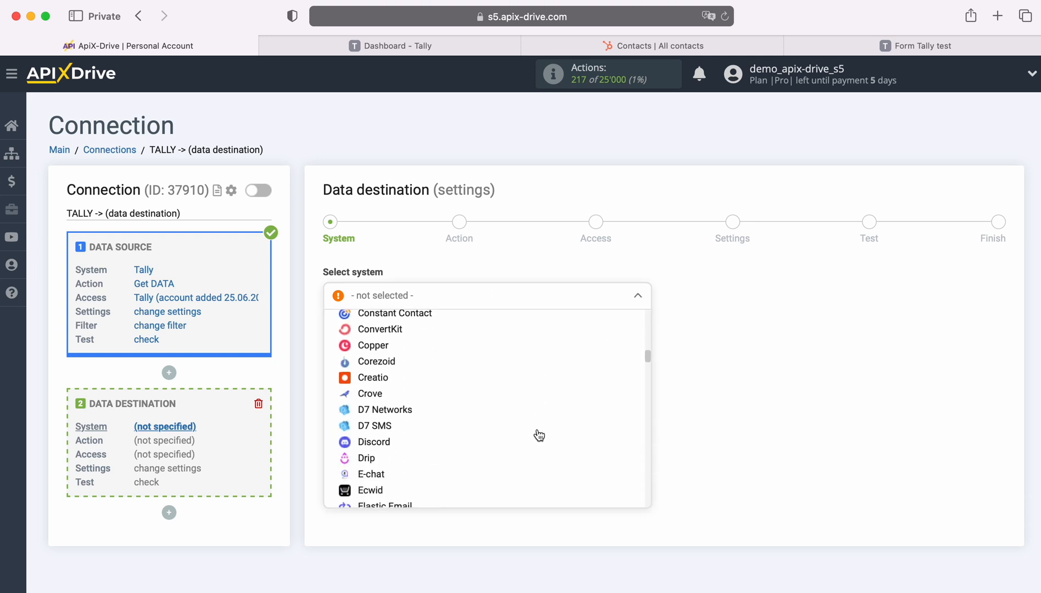
pyautogui.scroll(-10, 538, 435)
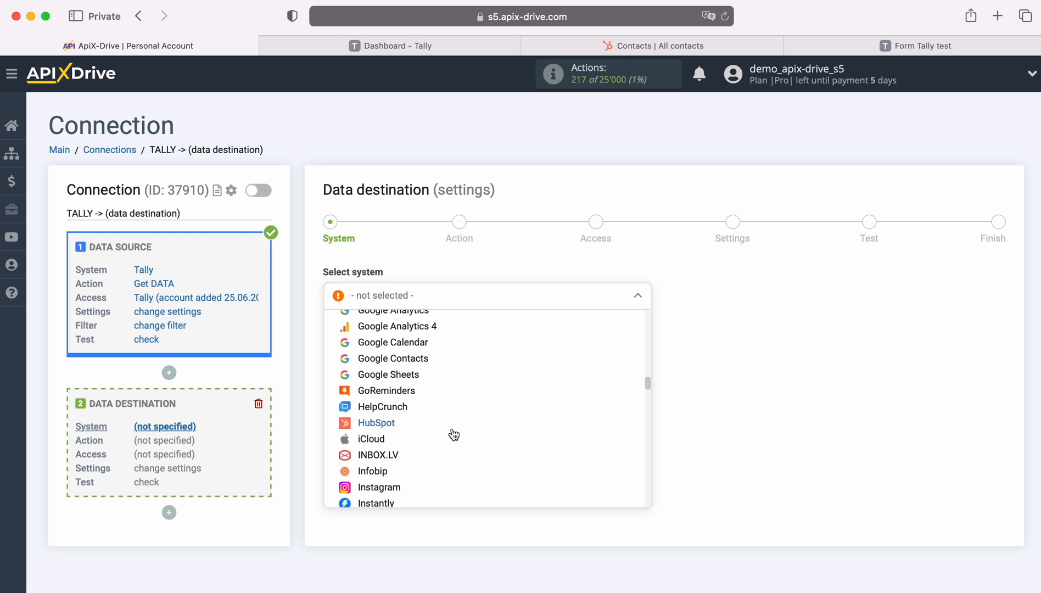
pyautogui.click(388, 421)
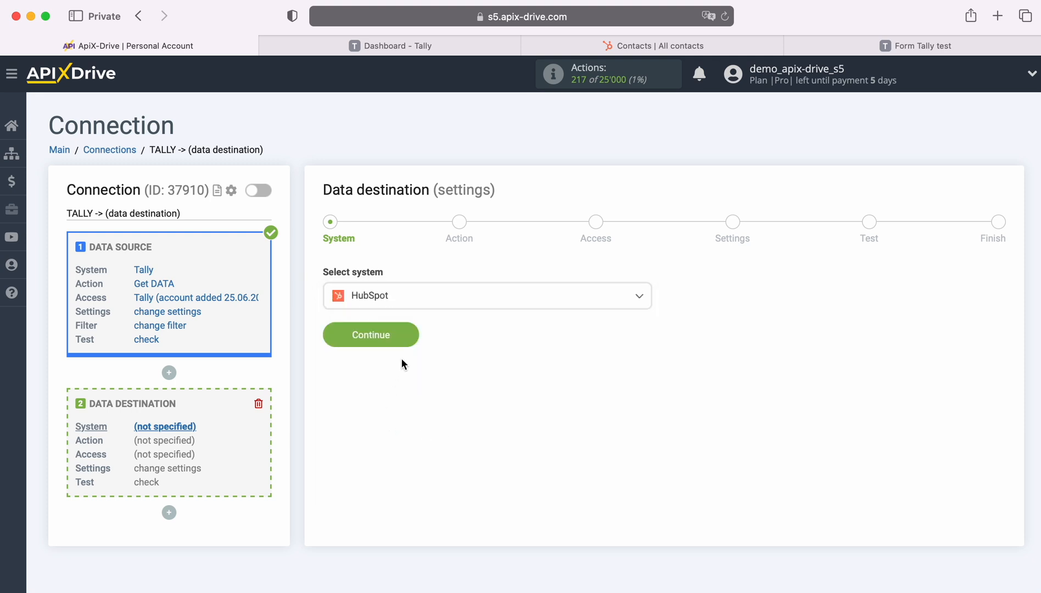
pyautogui.click(408, 328)
# Set the HubSpot action to Create CONTACT and proceed to account access
pyautogui.click(476, 304)
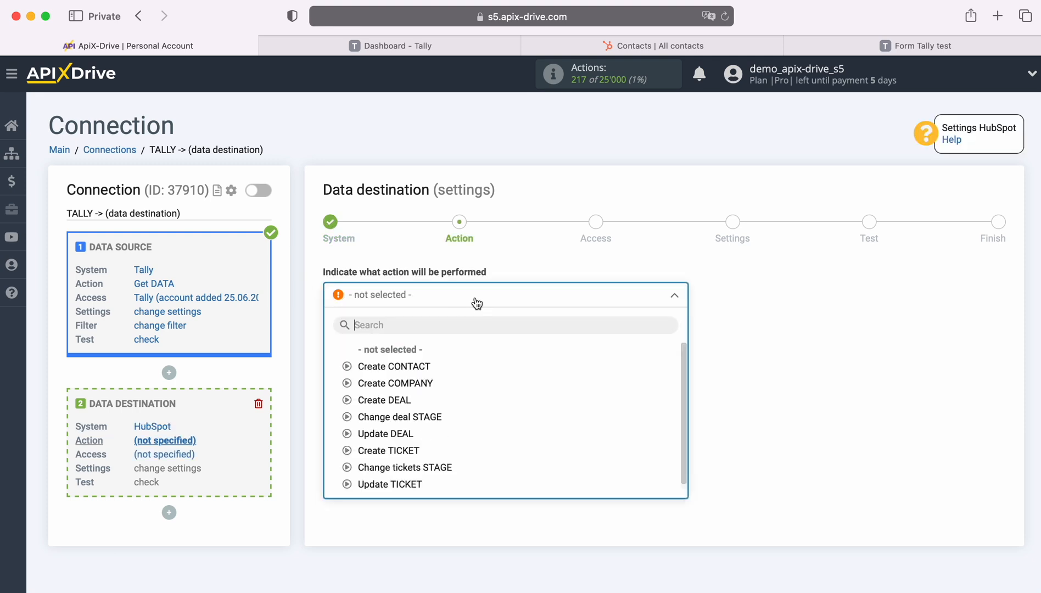
pyautogui.click(421, 366)
pyautogui.click(413, 354)
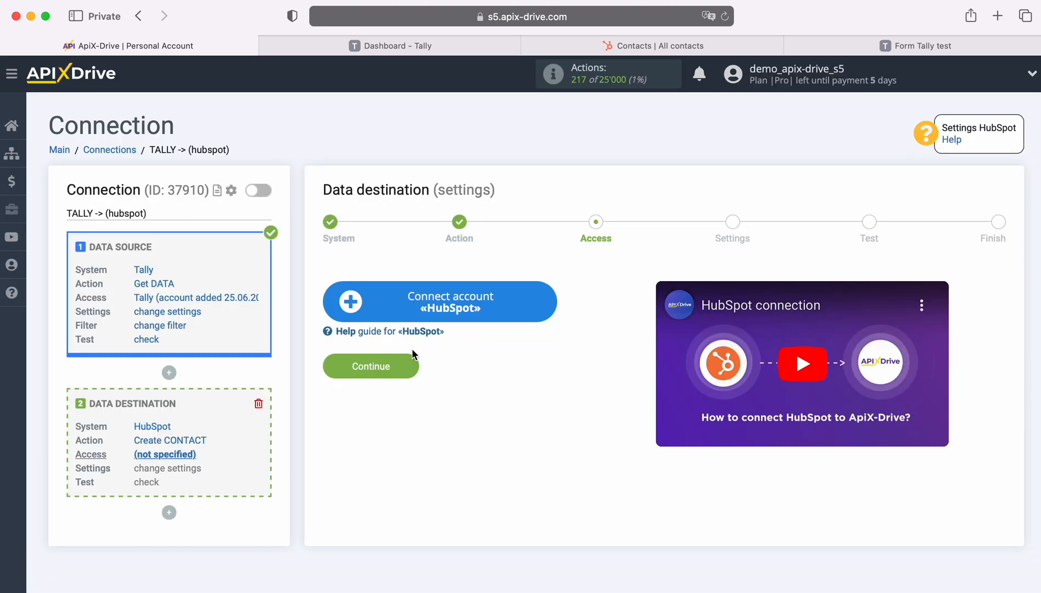
# Sign in to HubSpot and authorize the ApiX-Drive HubSpot account
pyautogui.click(546, 303)
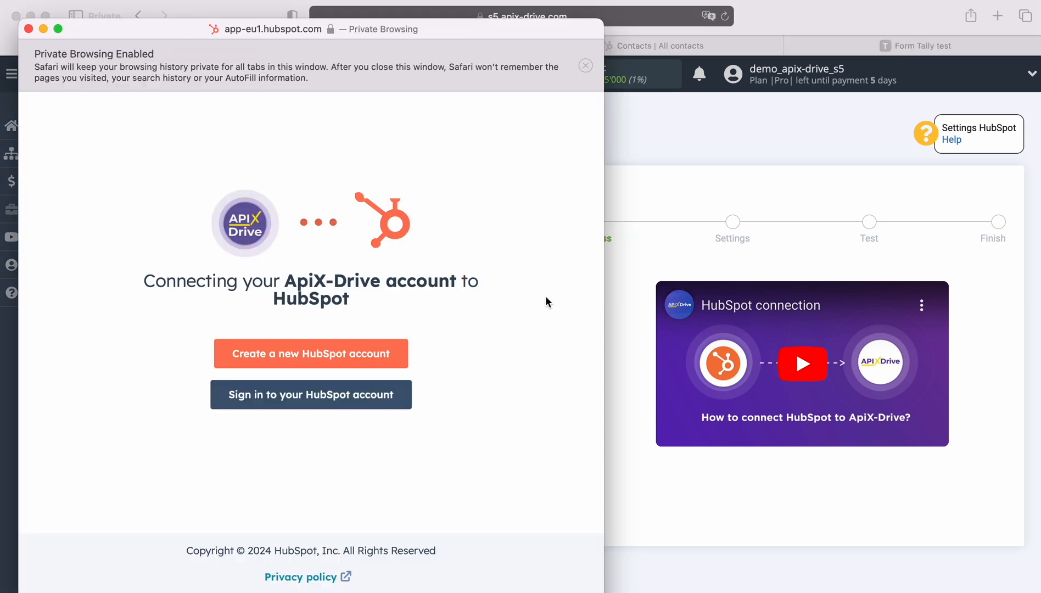
pyautogui.click(331, 396)
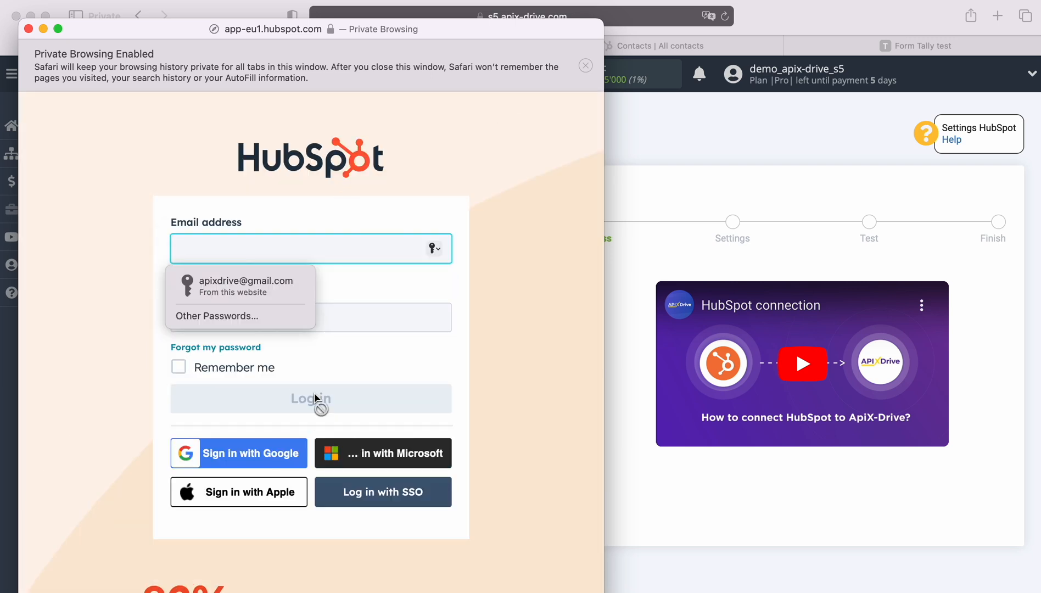
pyautogui.click(250, 287)
pyautogui.click(310, 399)
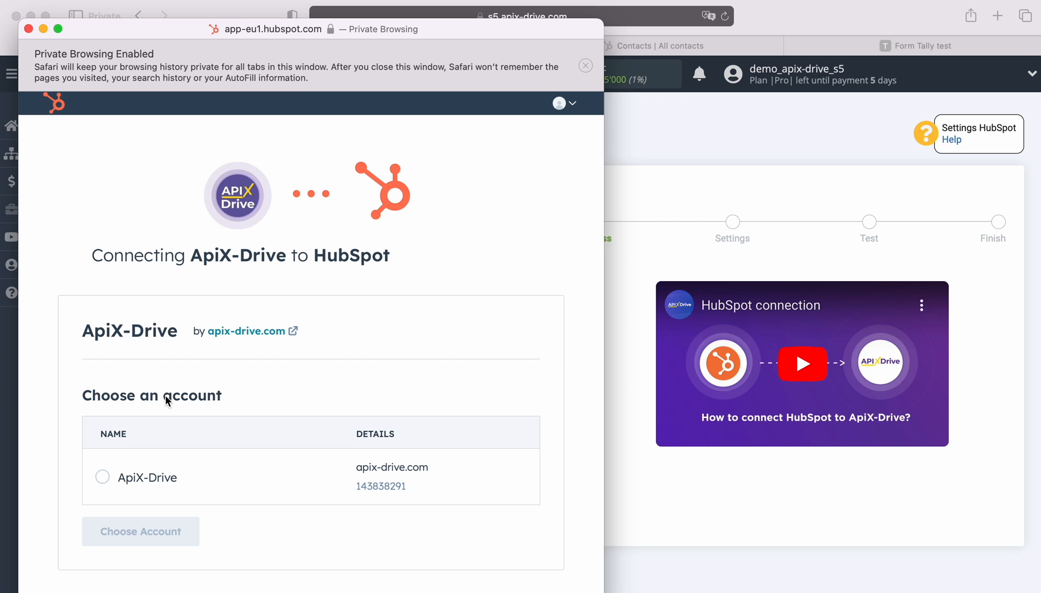
pyautogui.click(128, 477)
pyautogui.click(163, 535)
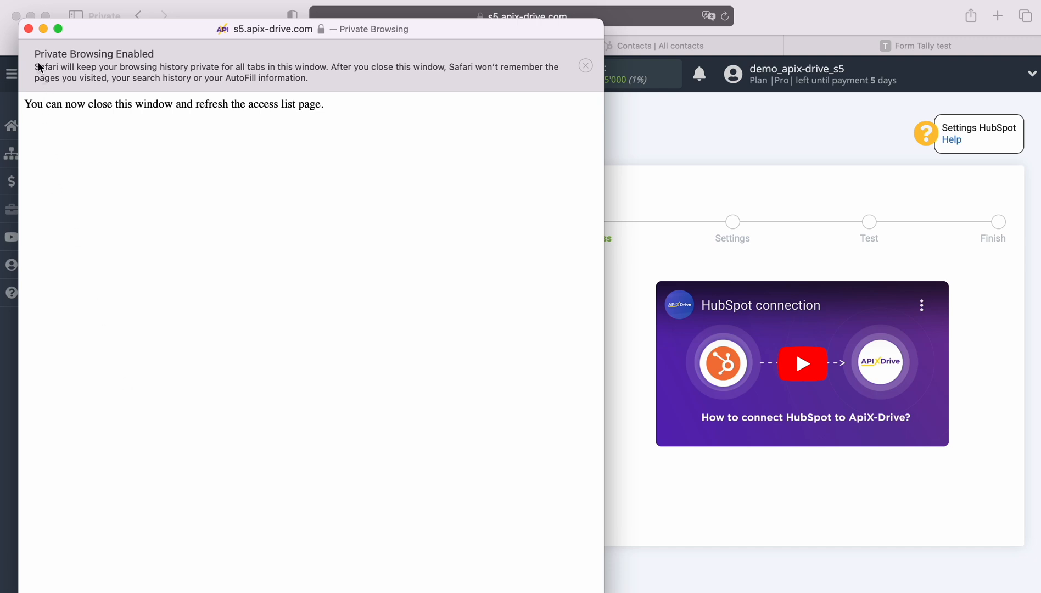
pyautogui.click(29, 29)
# Reload the page and select the connected HubSpot Hub account as the login
pyautogui.click(725, 17)
pyautogui.click(571, 295)
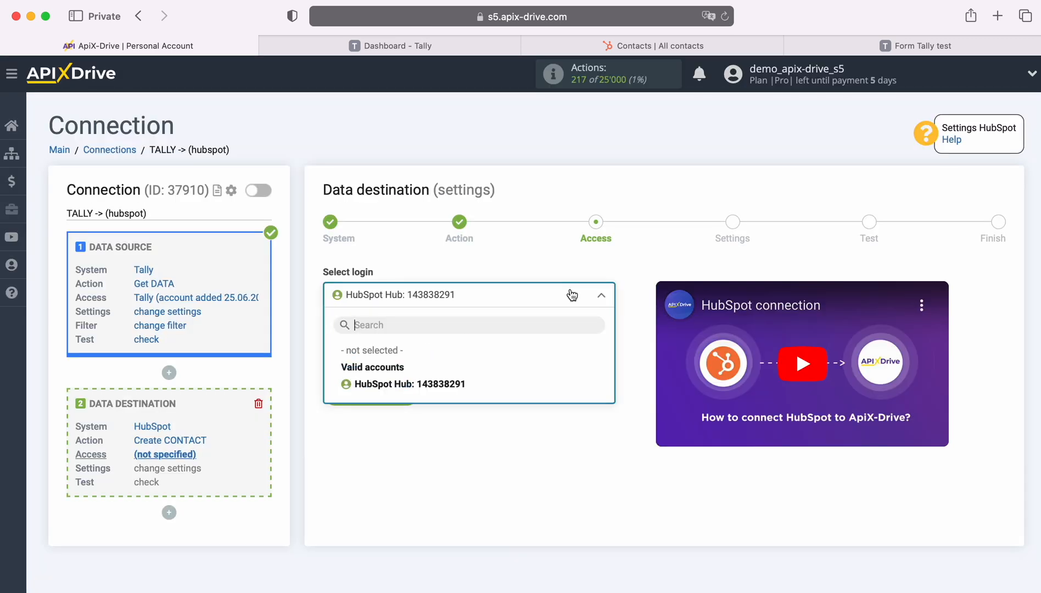
pyautogui.click(472, 384)
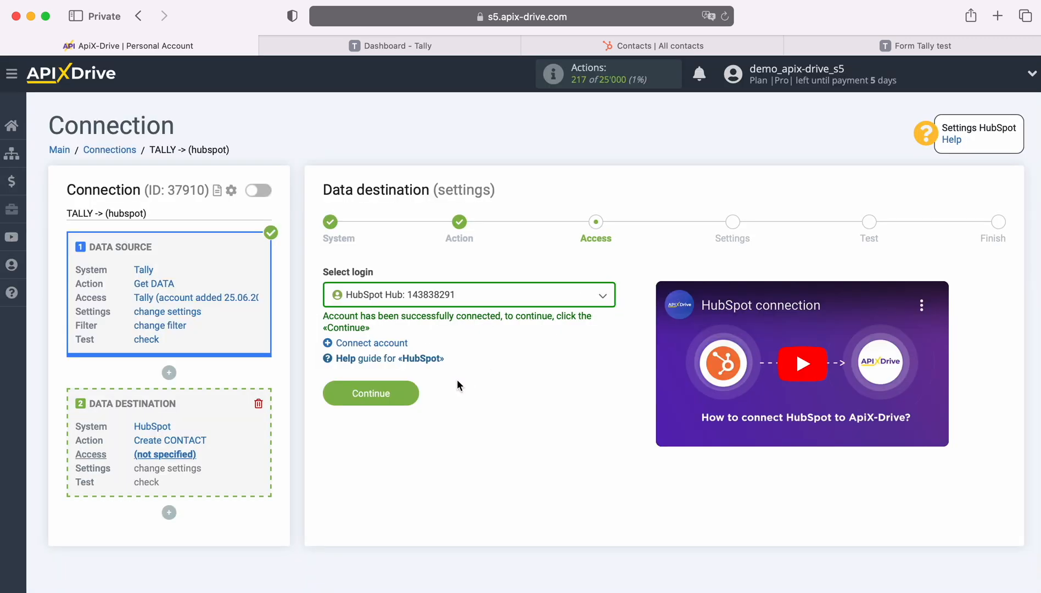
# Continue to field settings and map Email to data_fields_2_value
pyautogui.click(411, 391)
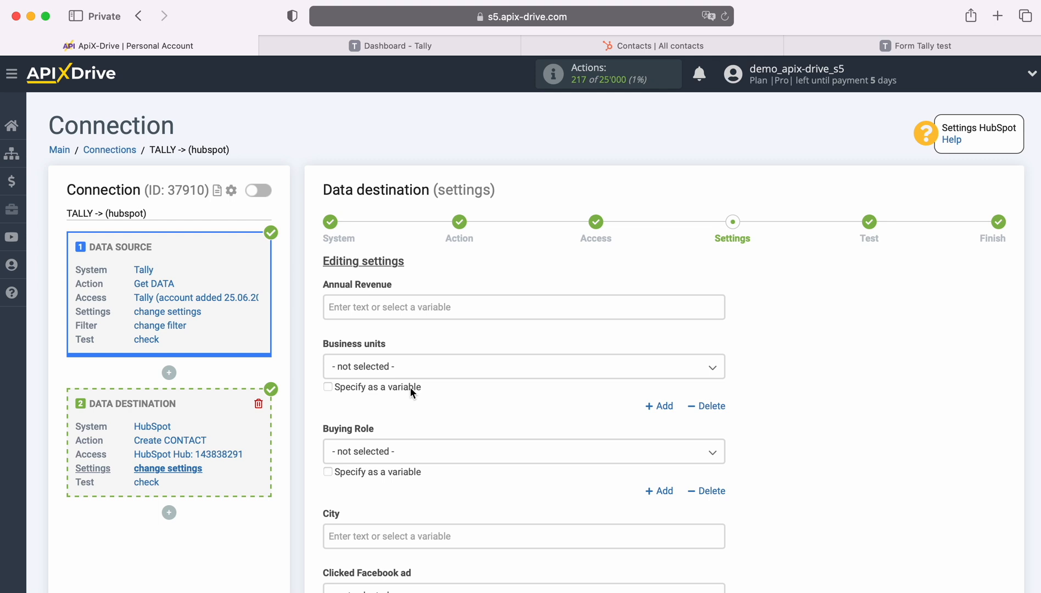
pyautogui.scroll(-3, 560, 394)
pyautogui.scroll(-4, 561, 394)
pyautogui.scroll(-10, 562, 399)
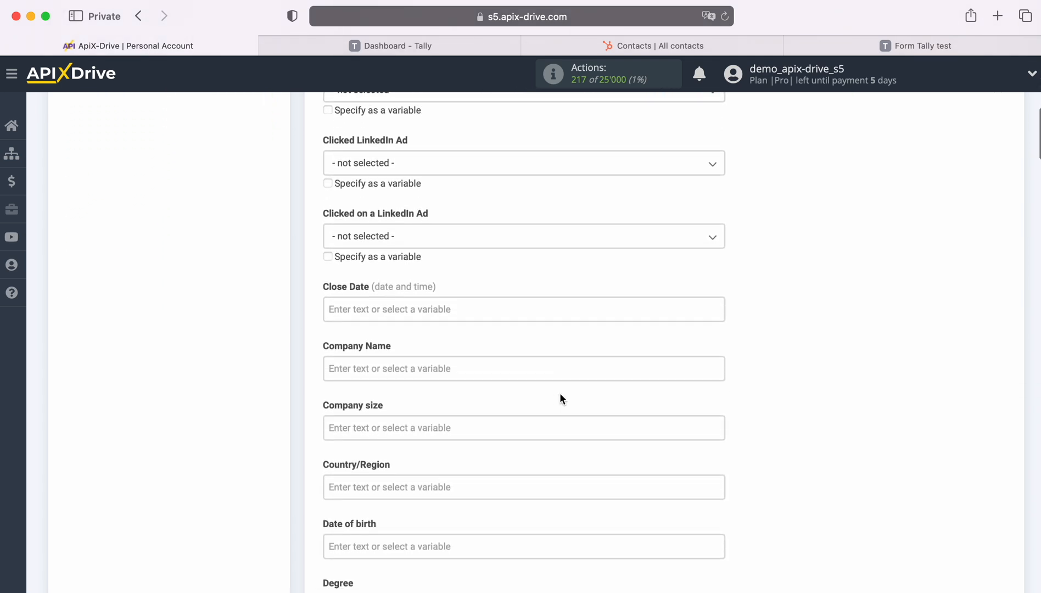
pyautogui.scroll(-3, 560, 392)
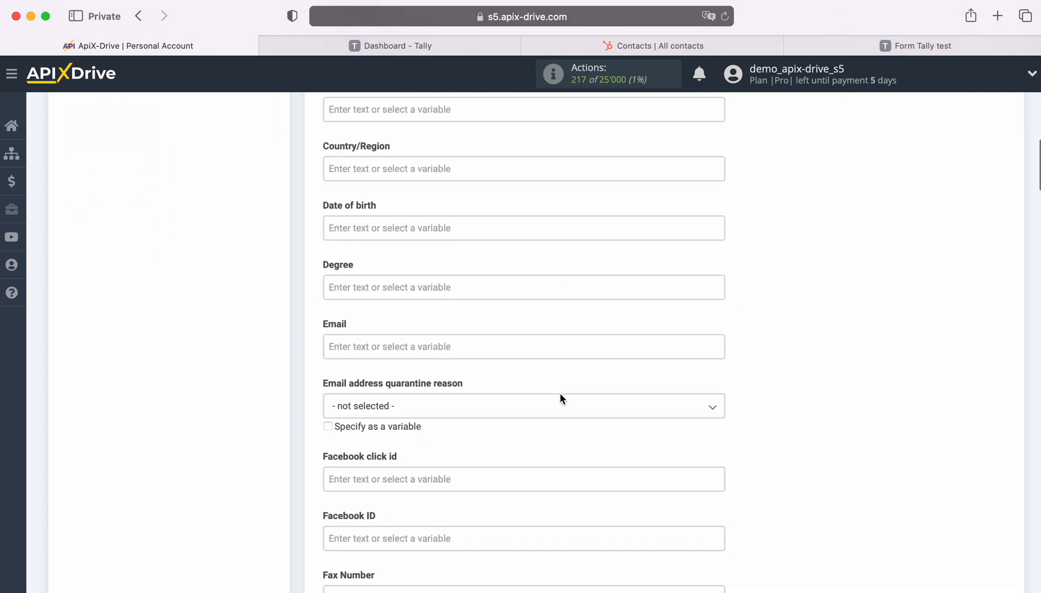
pyautogui.click(440, 345)
pyautogui.scroll(-8, 631, 385)
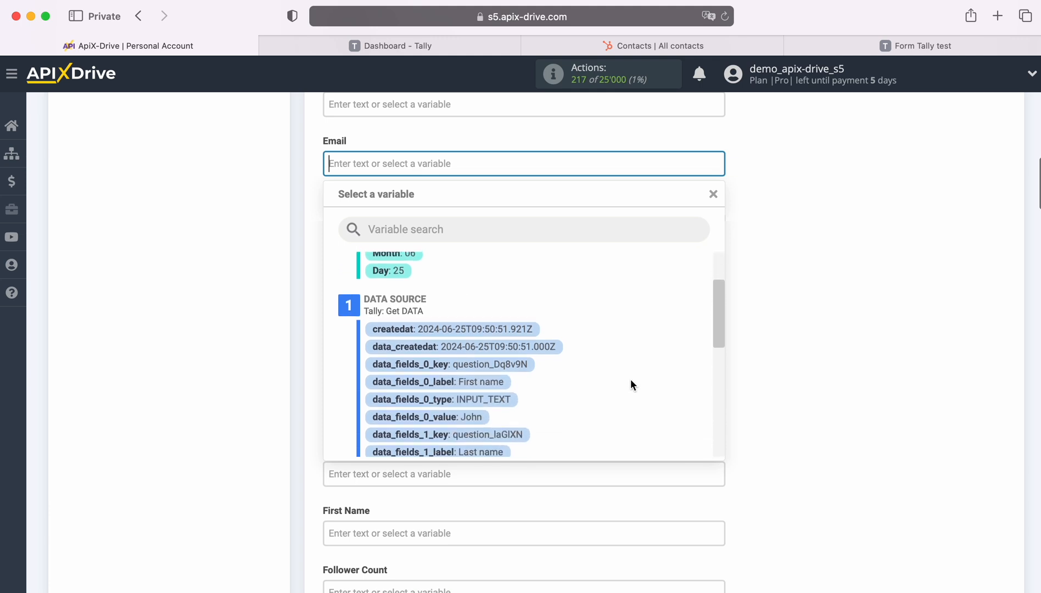
pyautogui.scroll(-2, 631, 385)
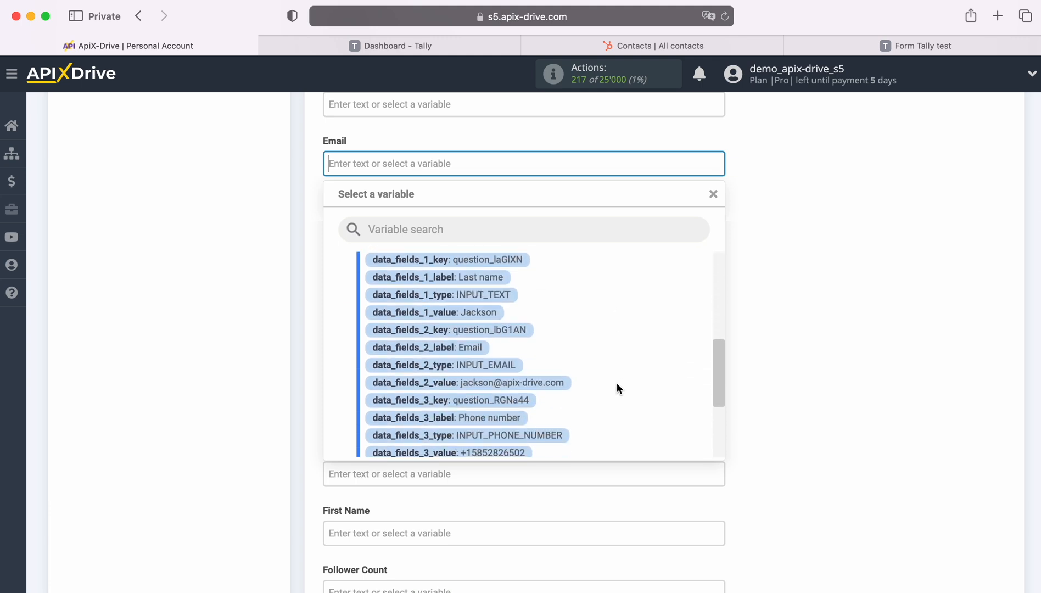
pyautogui.click(538, 383)
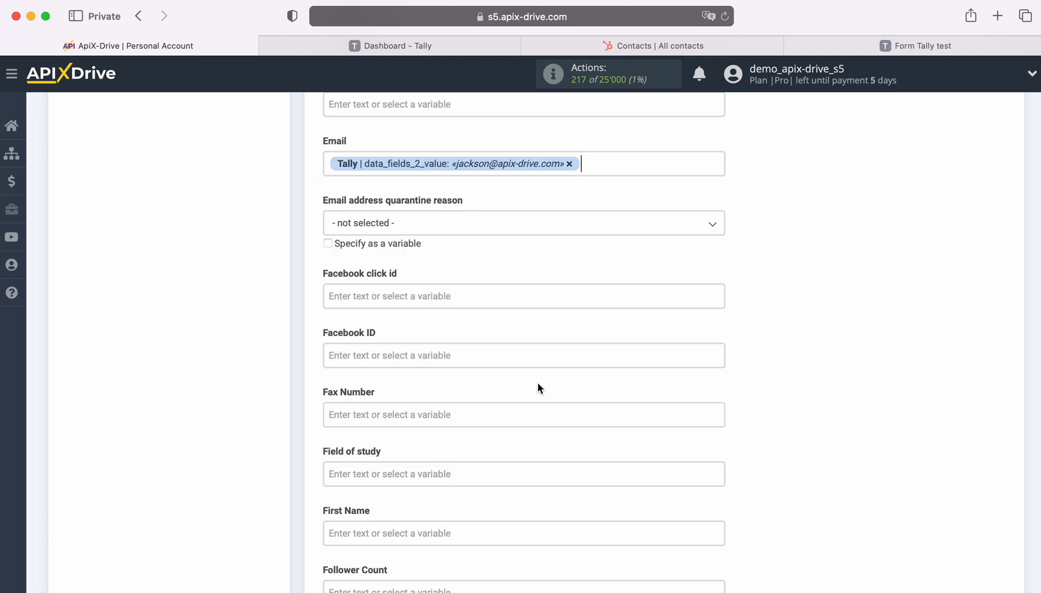
# Map First Name to data_fields_0_value and Last Name to data_fields_1_value
pyautogui.scroll(-4, 544, 389)
pyautogui.scroll(-3, 548, 383)
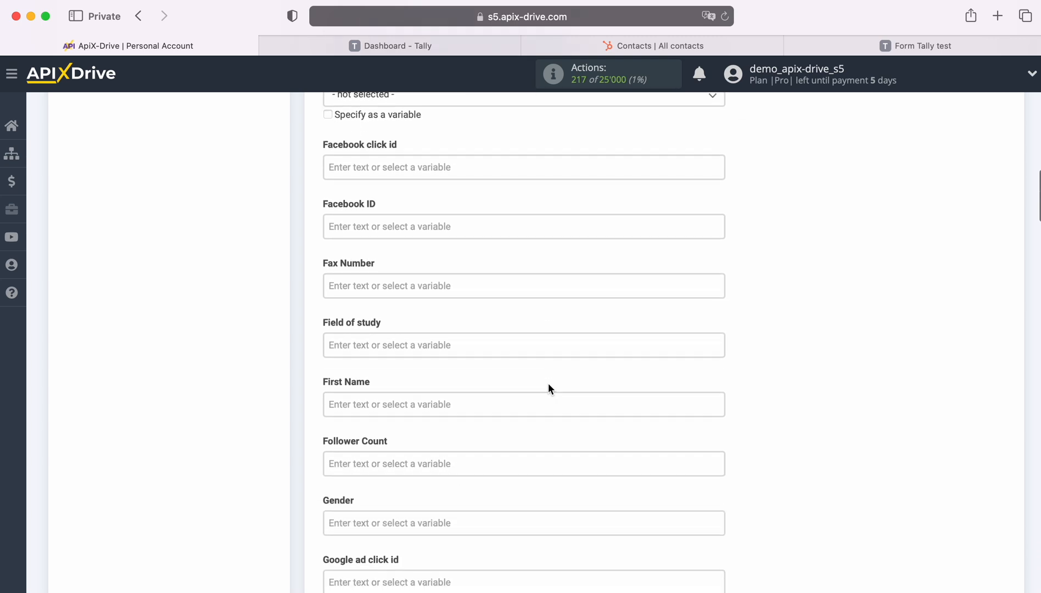
pyautogui.click(471, 335)
pyautogui.scroll(-5, 646, 376)
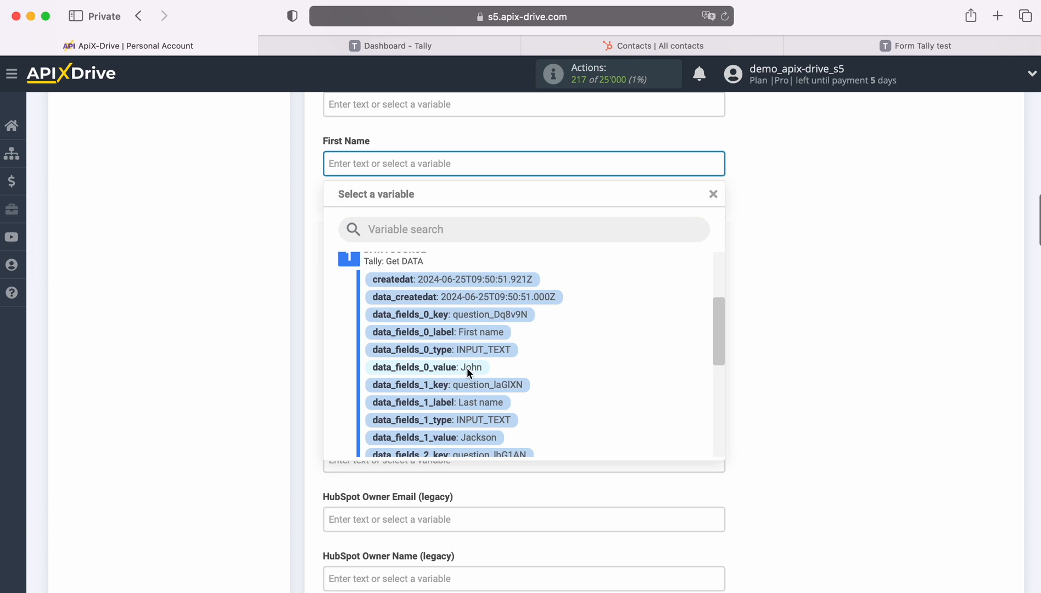
pyautogui.click(470, 368)
pyautogui.scroll(-5, 482, 362)
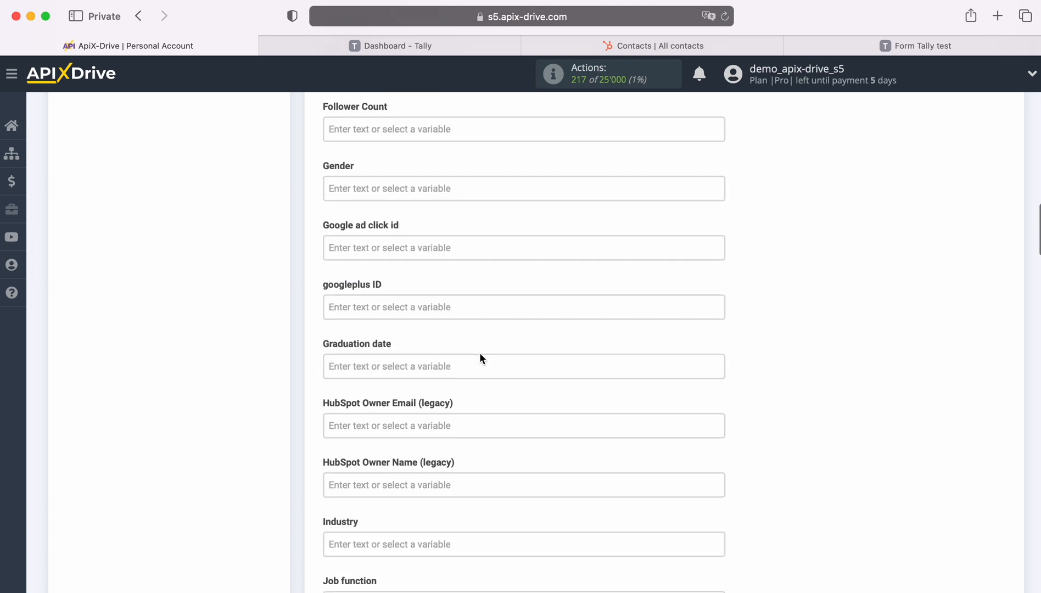
pyautogui.scroll(-6, 480, 353)
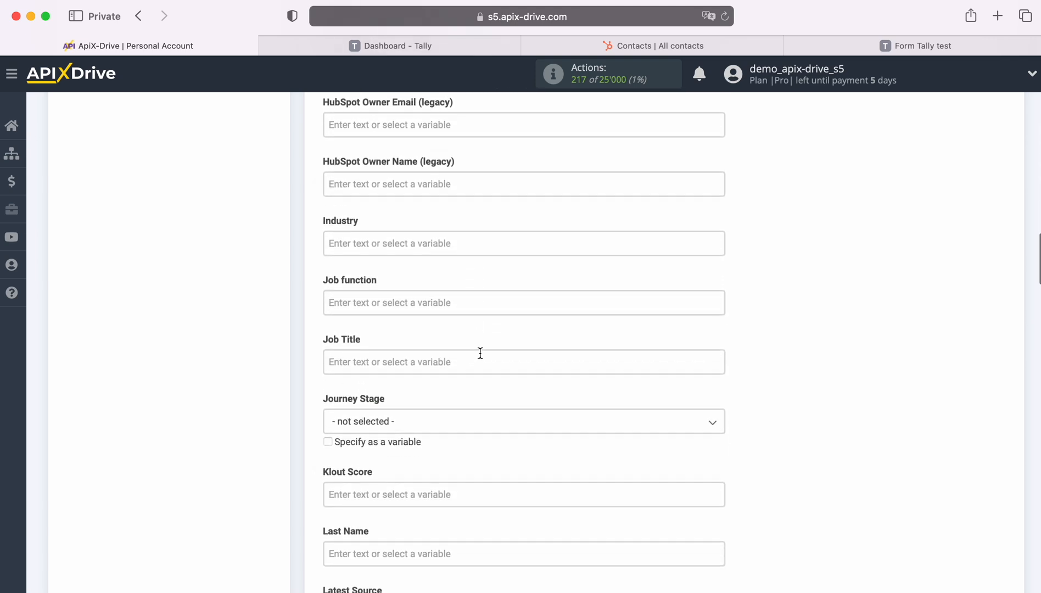
pyautogui.scroll(-2, 480, 353)
pyautogui.click(454, 356)
pyautogui.scroll(-5, 585, 365)
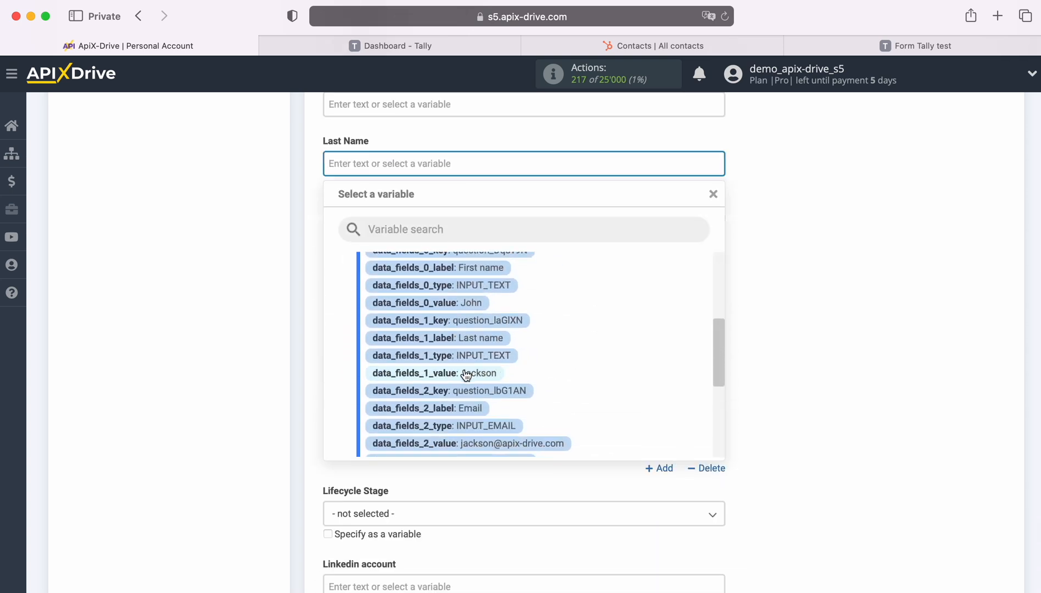
pyautogui.click(464, 373)
# Set Lead Status to New and map Mobile Phone Number to data_fields_3_value
pyautogui.click(456, 344)
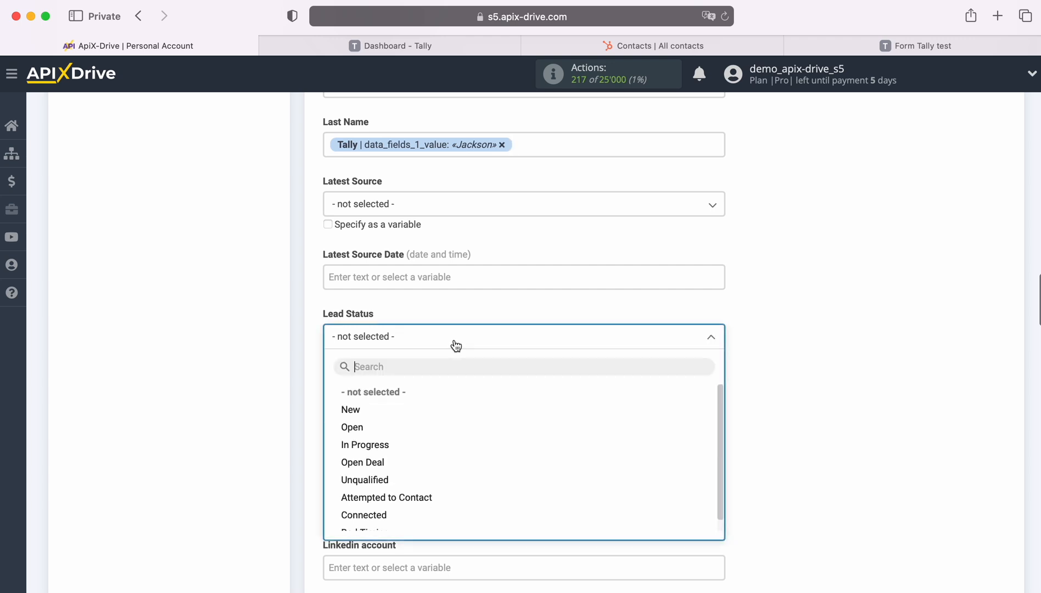
pyautogui.click(348, 410)
pyautogui.scroll(-6, 544, 362)
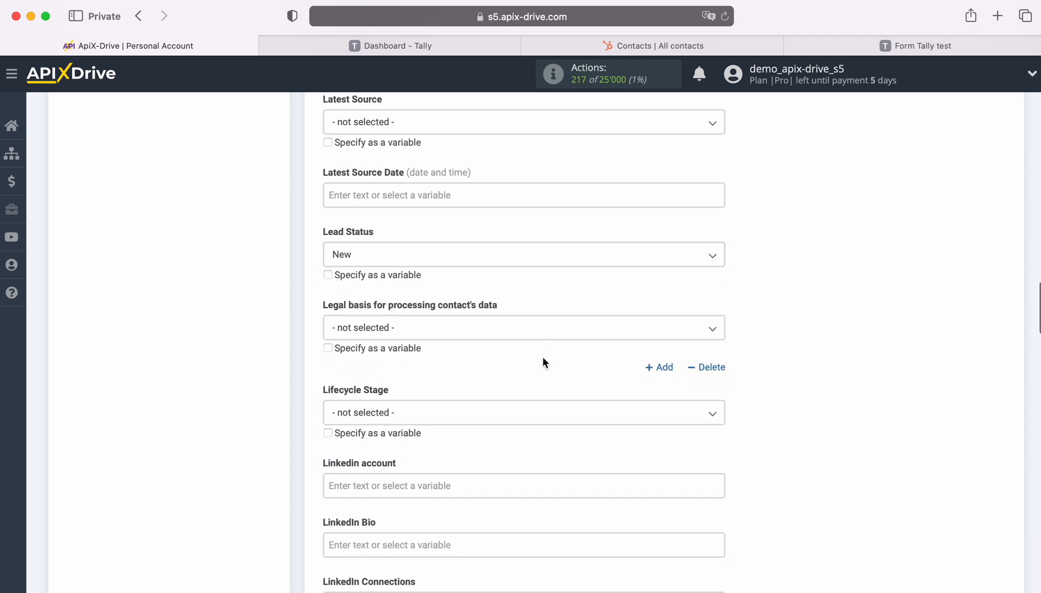
pyautogui.scroll(-5, 544, 363)
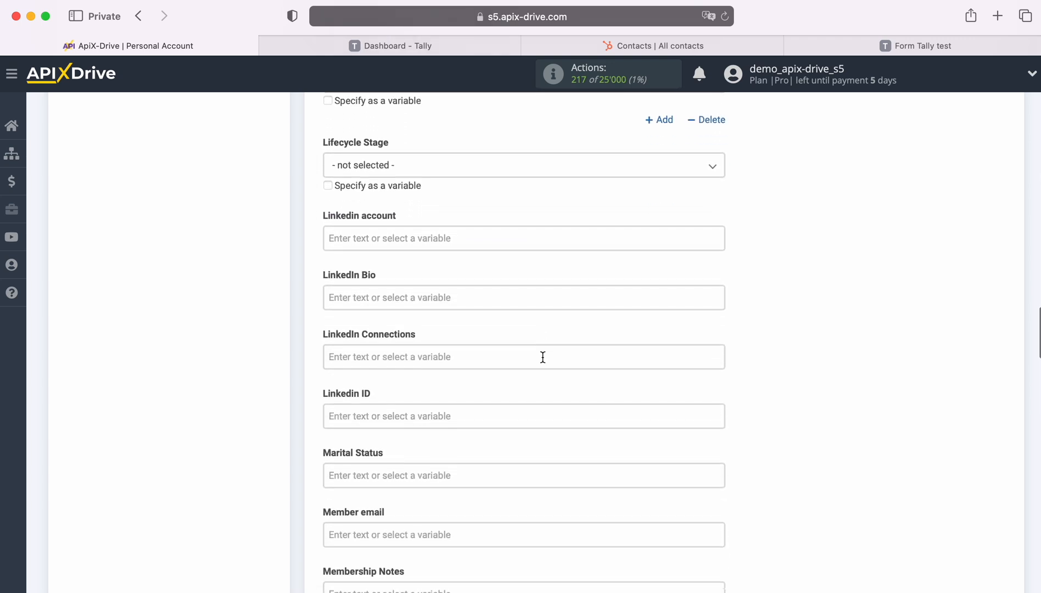
pyautogui.scroll(-9, 544, 363)
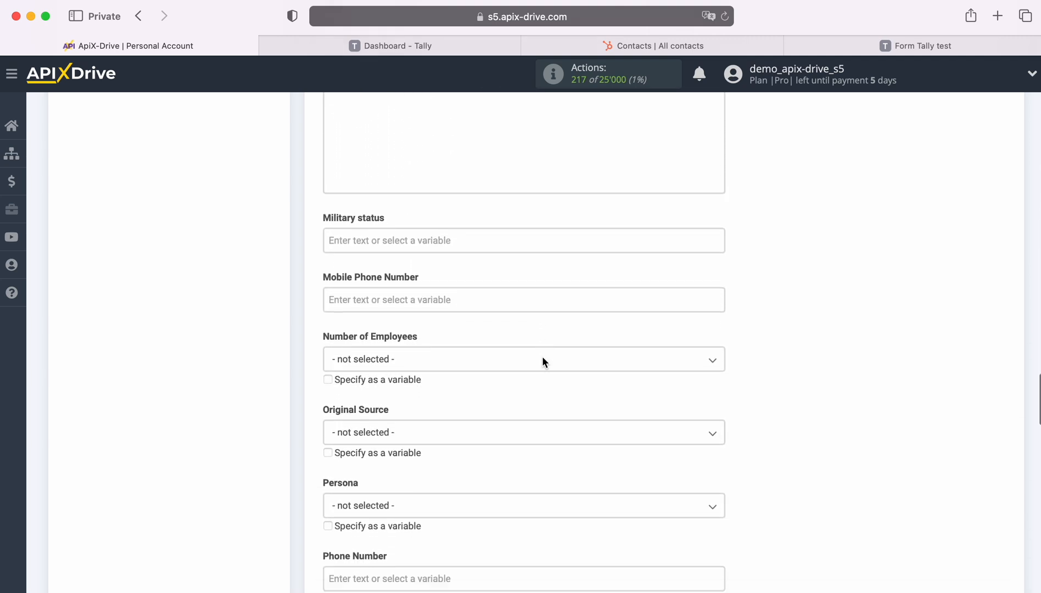
pyautogui.click(430, 293)
pyautogui.scroll(-2, 616, 351)
pyautogui.scroll(-4, 616, 349)
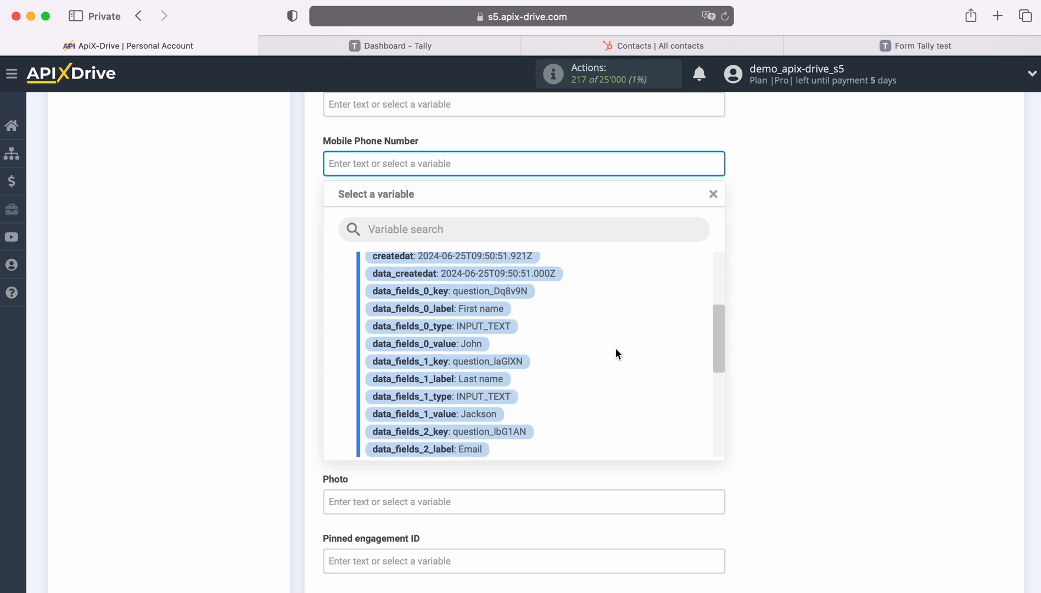
pyautogui.scroll(-2, 609, 355)
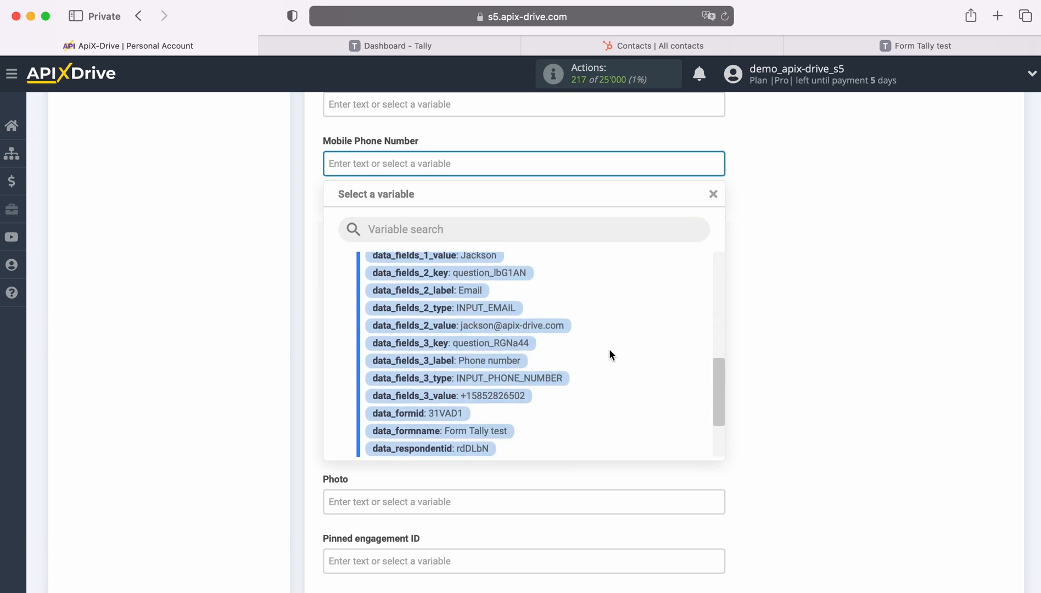
pyautogui.click(514, 398)
# Map Phone Number to the Tally phone answer data_fields_3_value
pyautogui.scroll(-4, 537, 376)
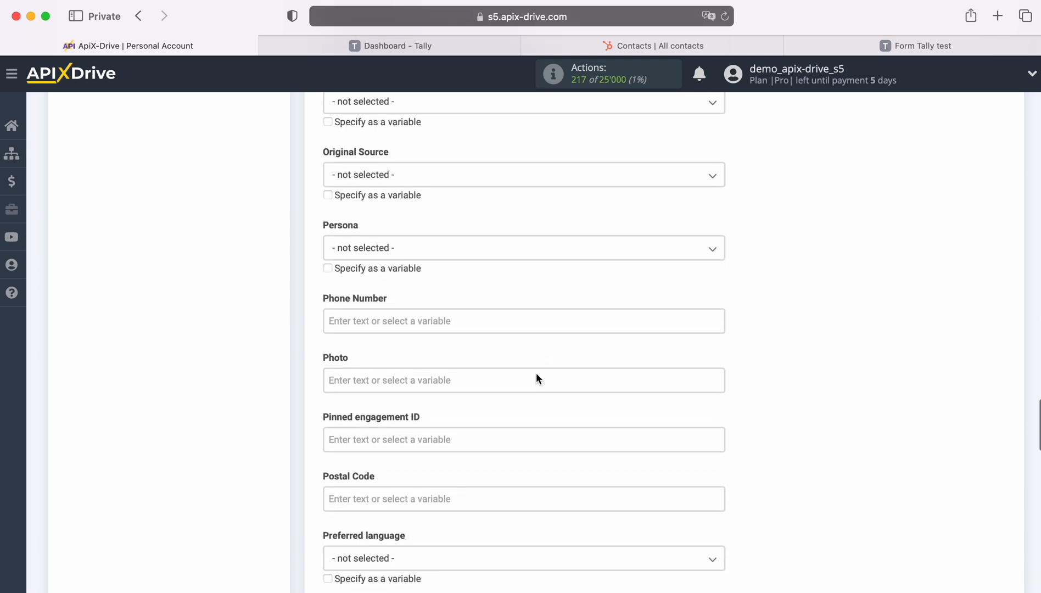
pyautogui.click(447, 316)
pyautogui.scroll(-5, 602, 391)
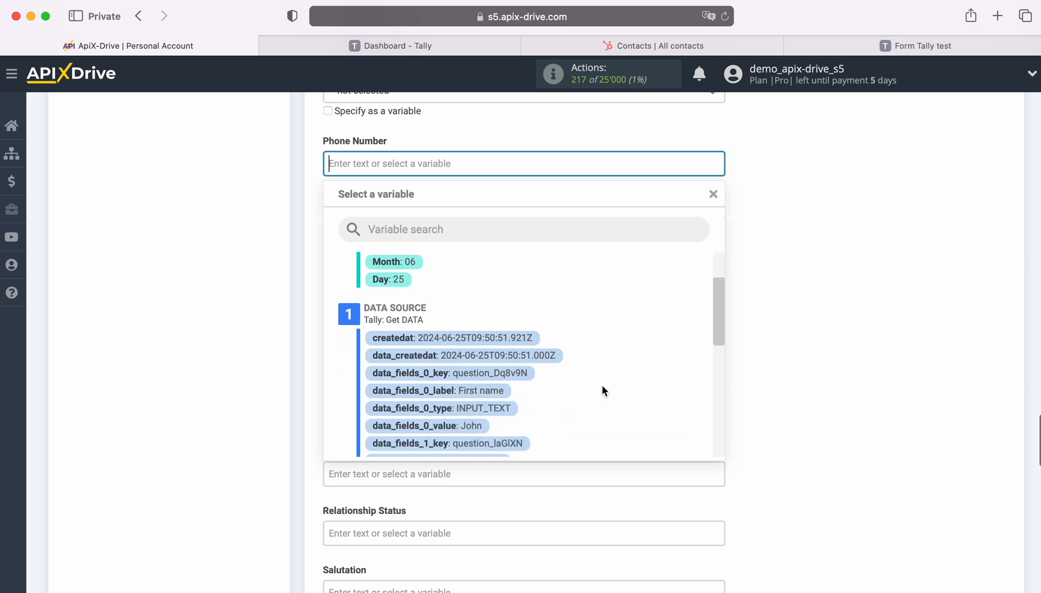
pyautogui.scroll(-3, 602, 390)
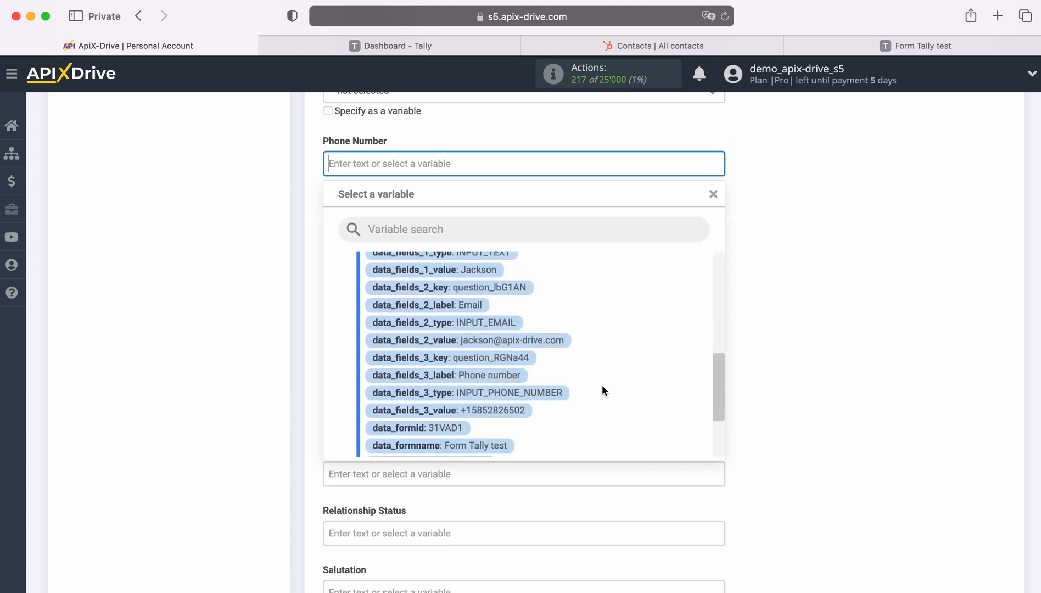
pyautogui.click(509, 393)
# Set Status to Active and map Work email to data_fields_2_value
pyautogui.scroll(-5, 563, 377)
pyautogui.scroll(-5, 563, 374)
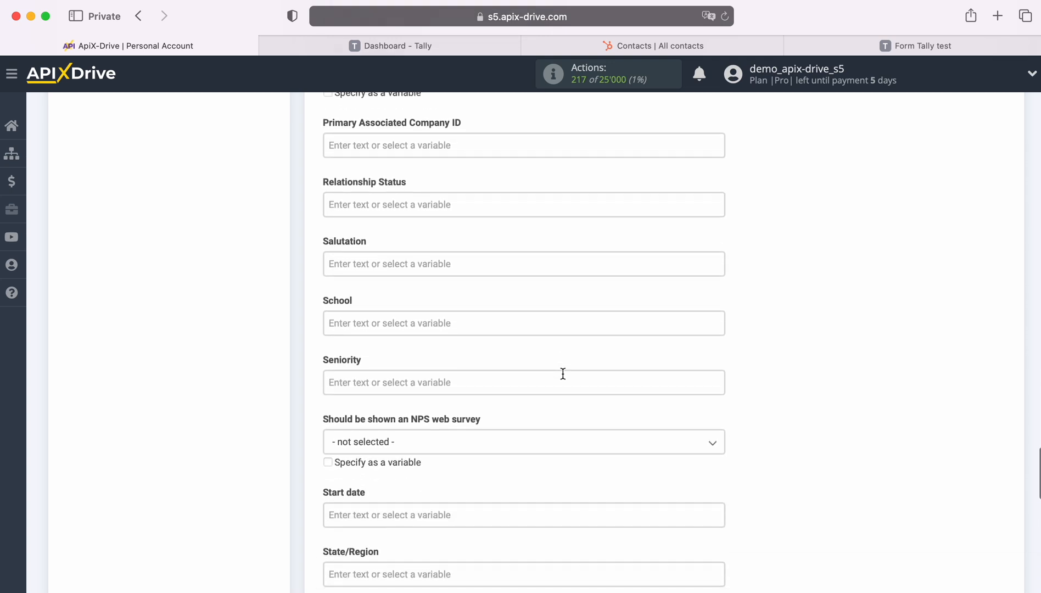
pyautogui.scroll(-1, 563, 374)
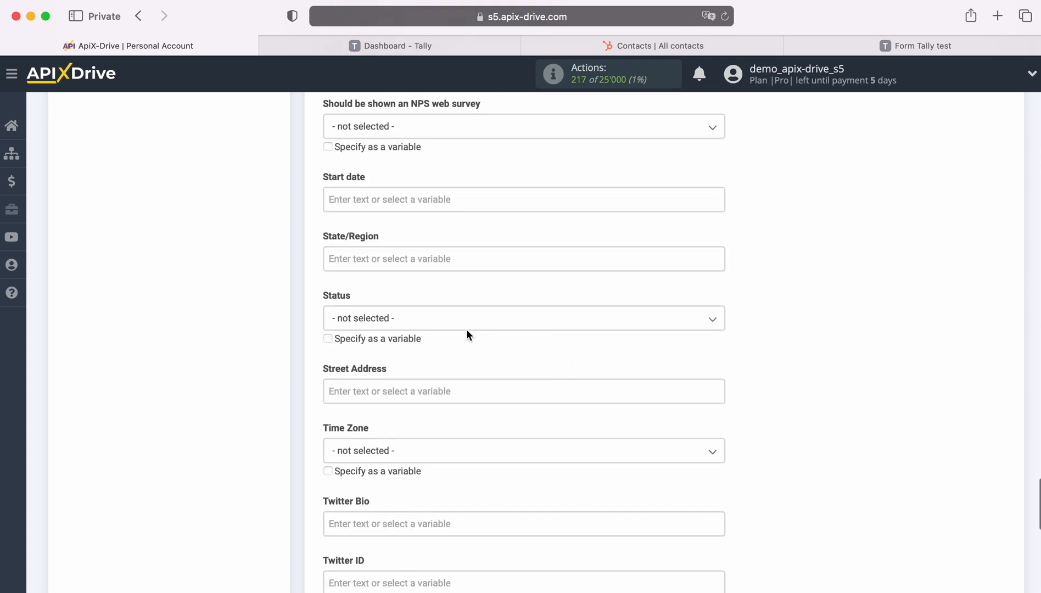
pyautogui.click(463, 324)
pyautogui.click(366, 389)
pyautogui.scroll(-6, 536, 377)
pyautogui.scroll(-2, 542, 377)
pyautogui.click(478, 430)
pyautogui.scroll(-5, 646, 416)
pyautogui.scroll(-2, 640, 414)
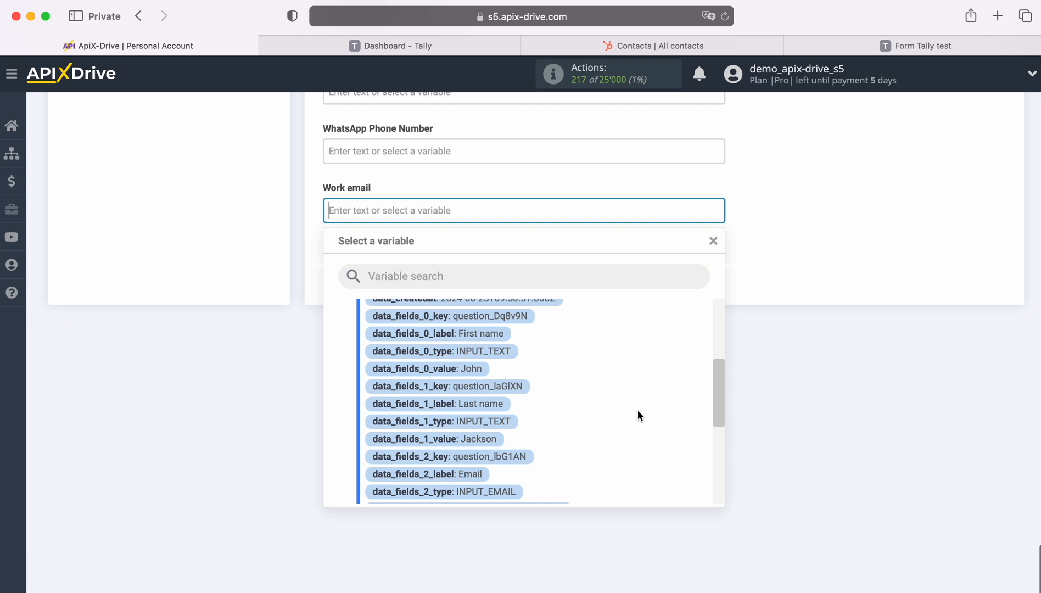
pyautogui.click(545, 456)
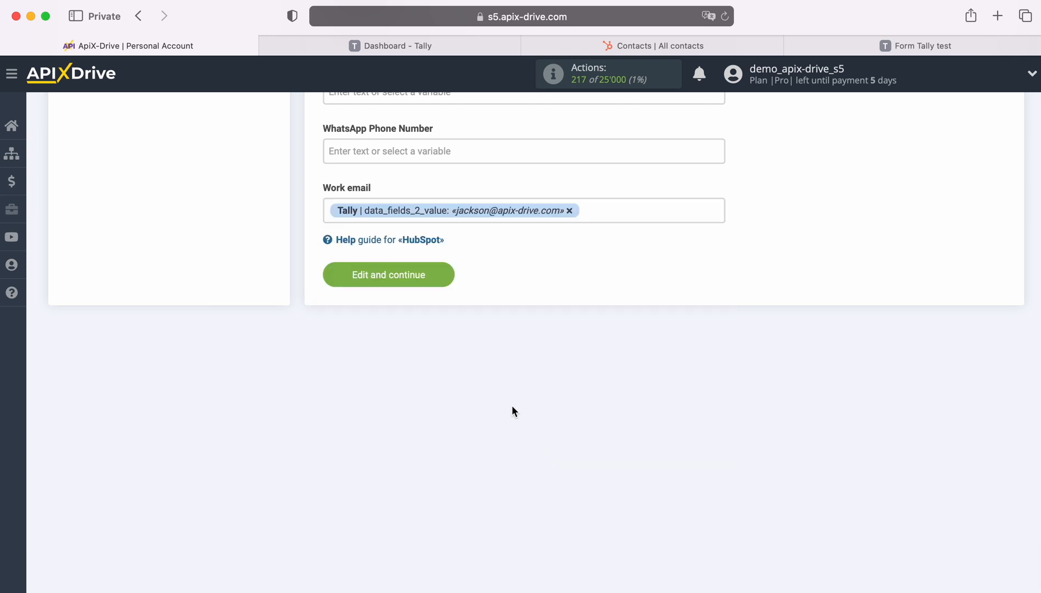
# Save the mapping, send the test contact to HubSpot, and view HubSpot's Contacts page
pyautogui.click(448, 272)
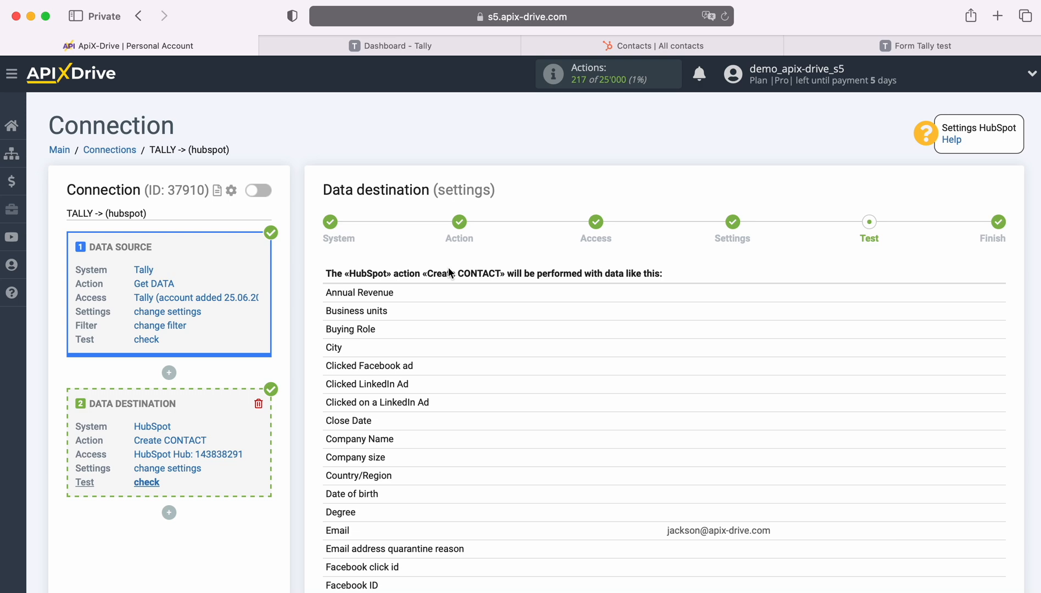
pyautogui.scroll(-3, 904, 357)
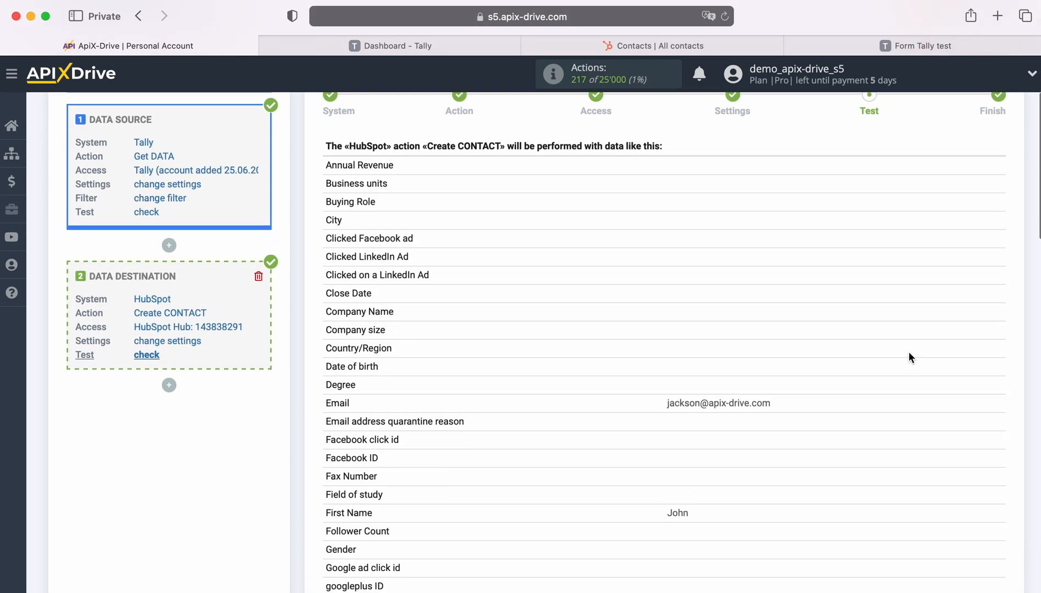
pyautogui.scroll(-3, 910, 354)
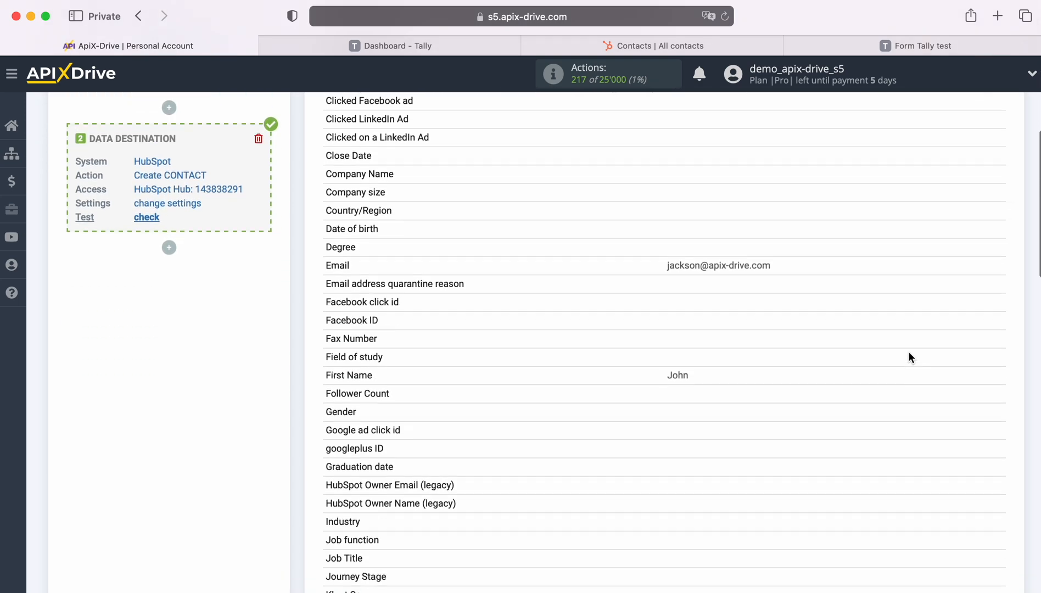
pyautogui.scroll(-3, 909, 357)
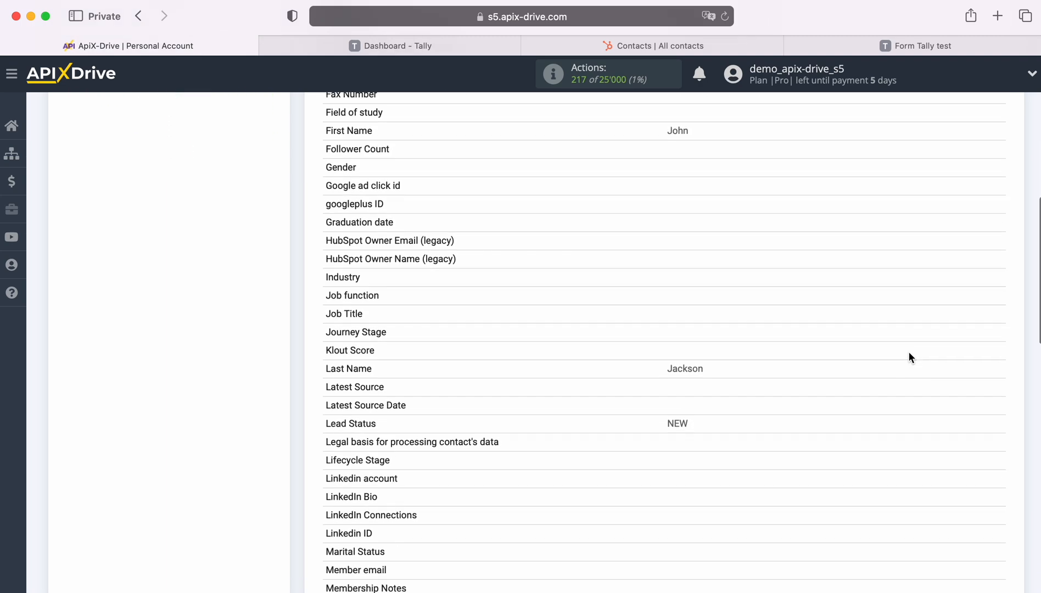
pyautogui.scroll(-2, 909, 358)
pyautogui.scroll(-3, 909, 358)
pyautogui.scroll(-2, 909, 358)
pyautogui.scroll(-4, 910, 354)
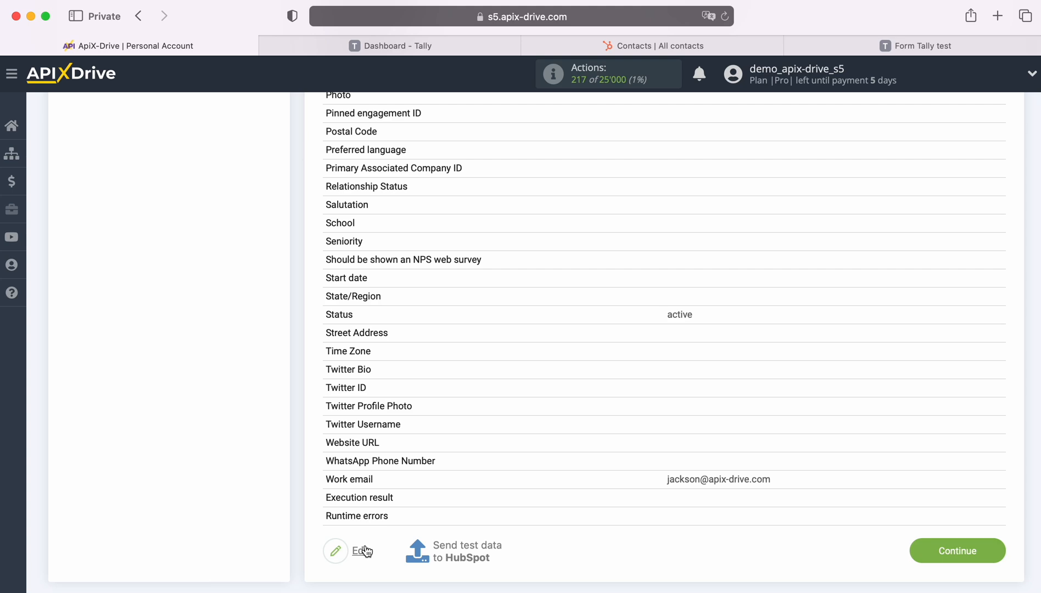
pyautogui.click(465, 549)
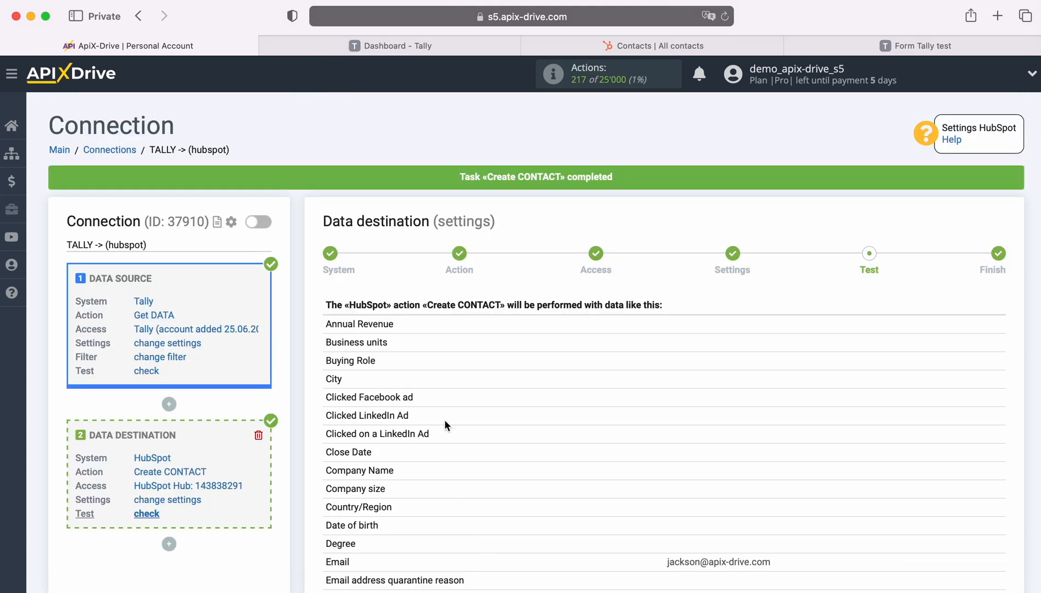
pyautogui.click(610, 45)
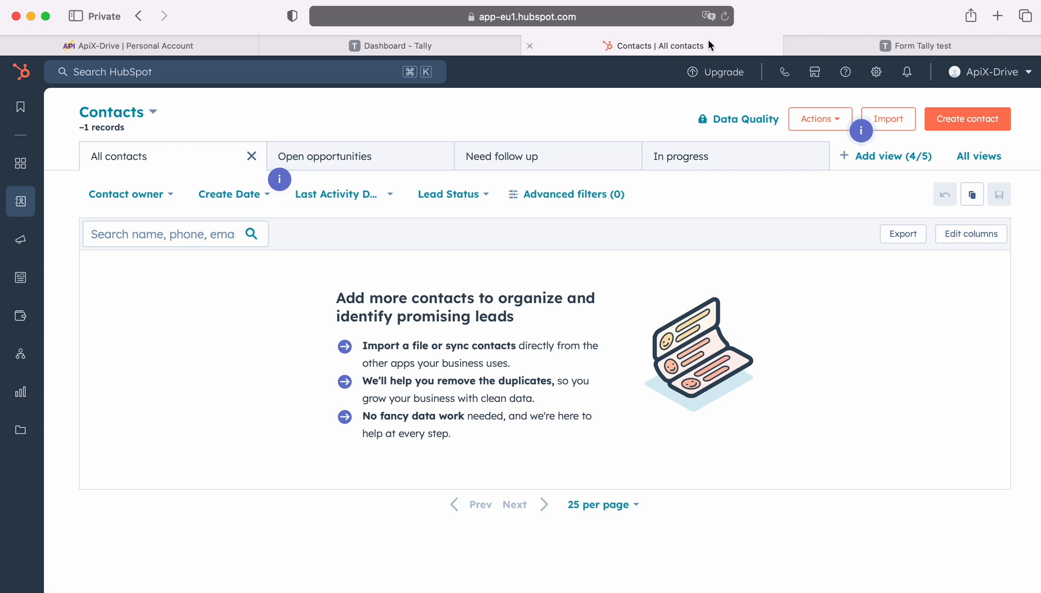
# Reload HubSpot contacts, open the new test contact's record, then switch back to ApiX-Drive
pyautogui.click(726, 16)
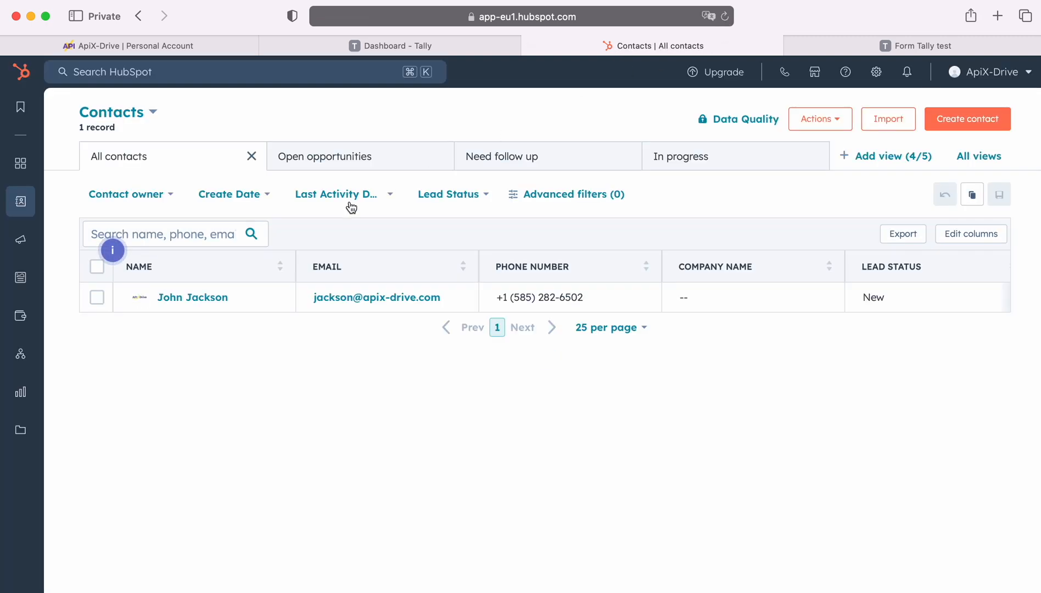
pyautogui.click(200, 297)
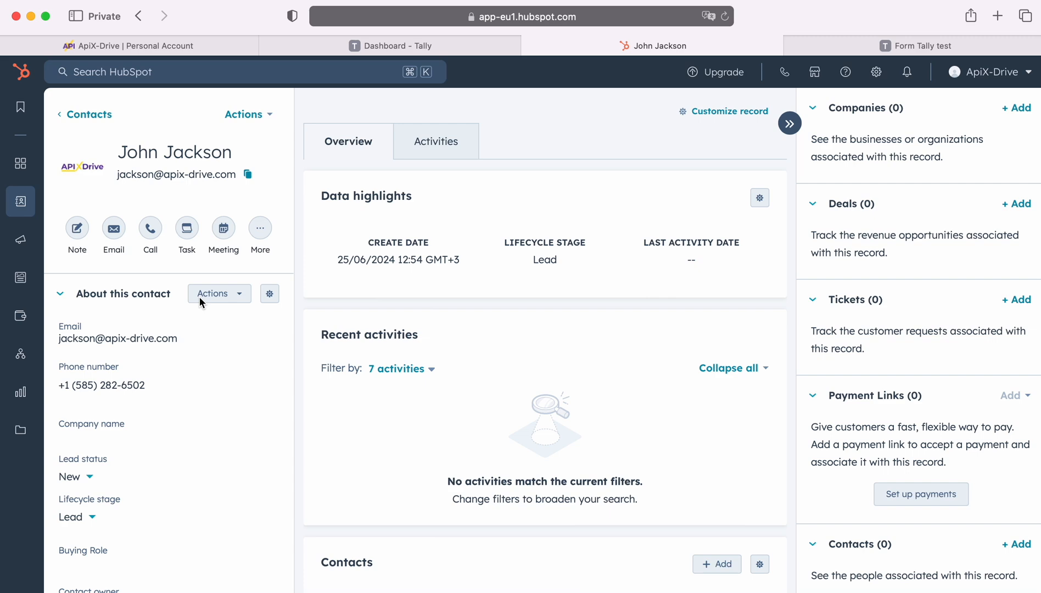
pyautogui.click(152, 41)
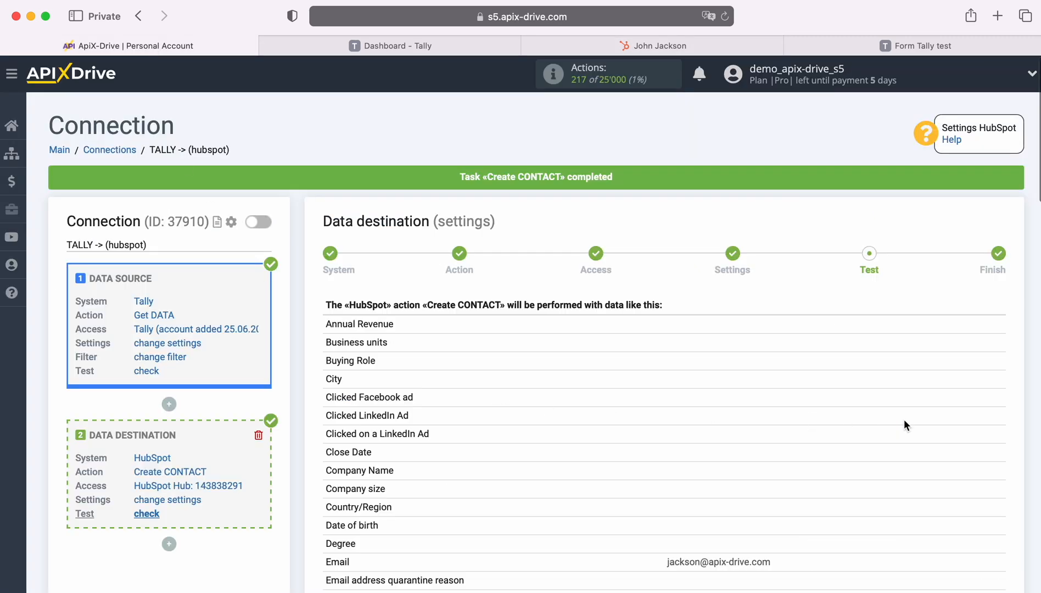
# Complete the HubSpot destination setup and enable auto-update for the Tally-to-HubSpot connection
pyautogui.scroll(-10, 906, 420)
pyautogui.scroll(-9, 909, 421)
pyautogui.scroll(-2, 909, 426)
pyautogui.click(999, 469)
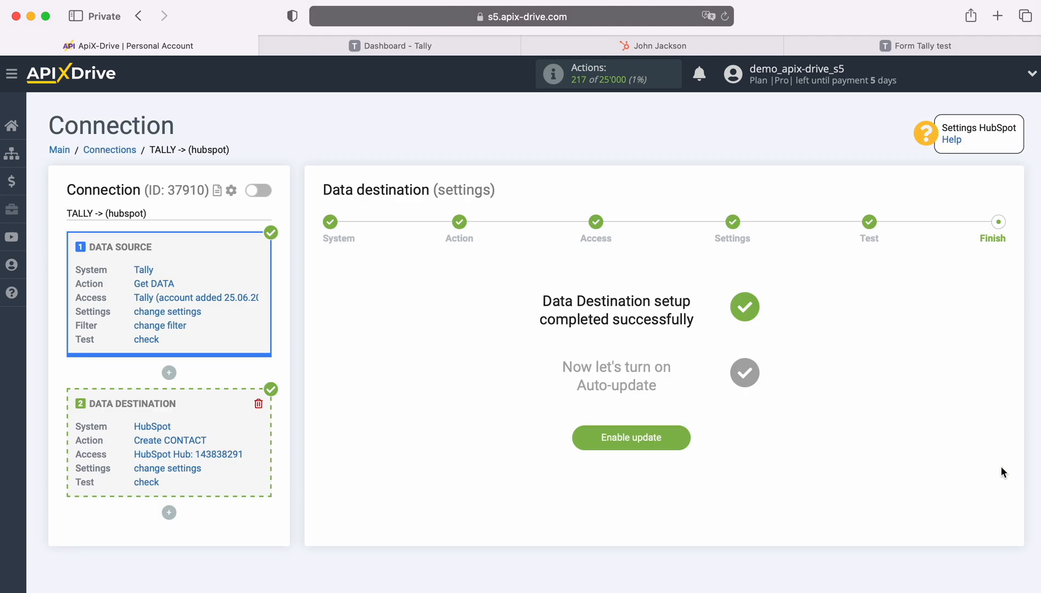
pyautogui.click(681, 435)
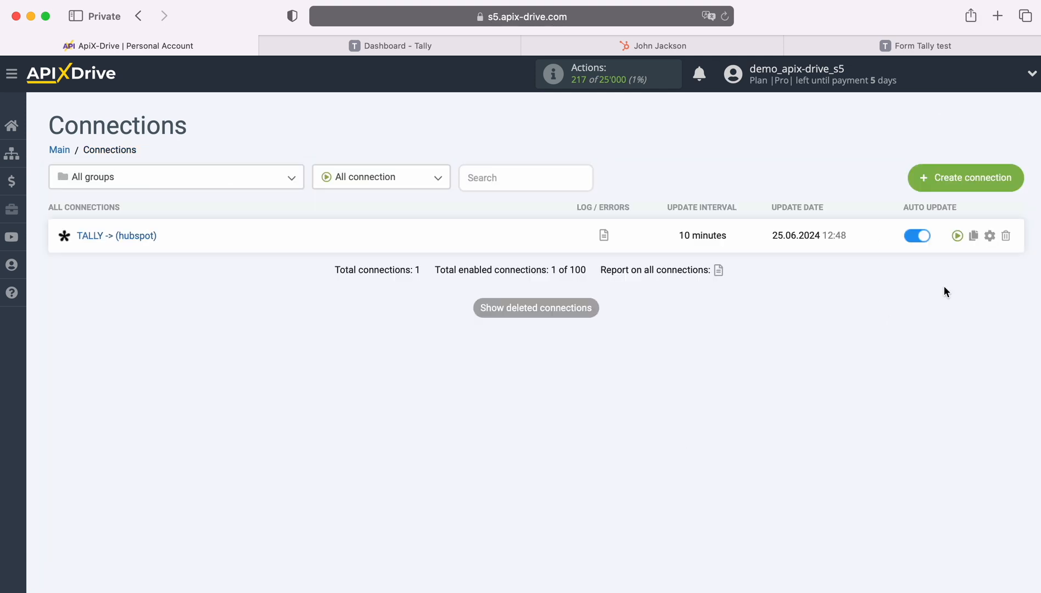
# Set the connection's update interval to 5 minutes and save the settings
pyautogui.click(990, 235)
pyautogui.click(572, 336)
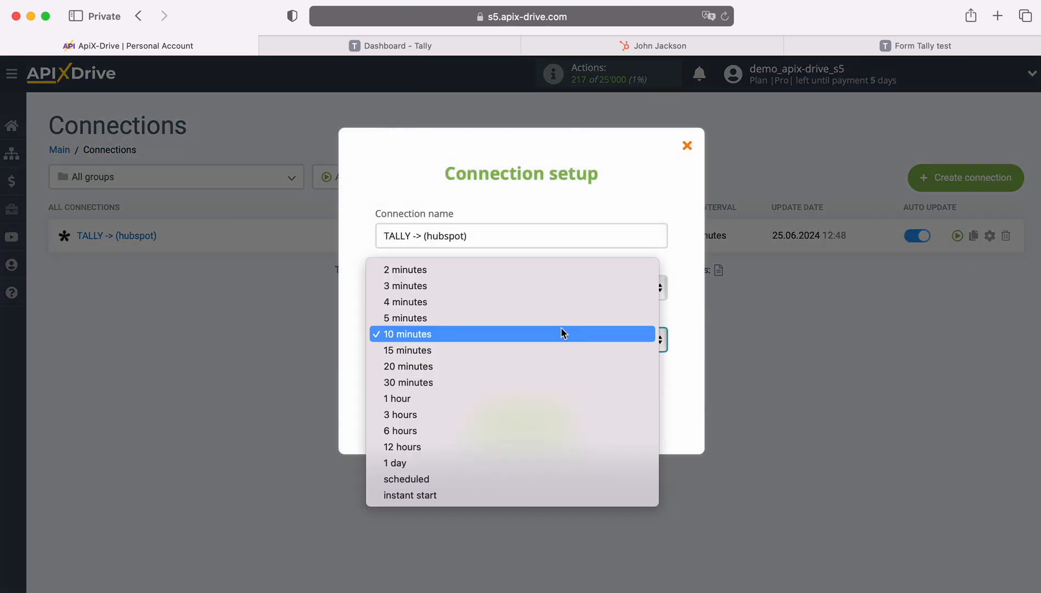
pyautogui.click(539, 317)
pyautogui.click(566, 418)
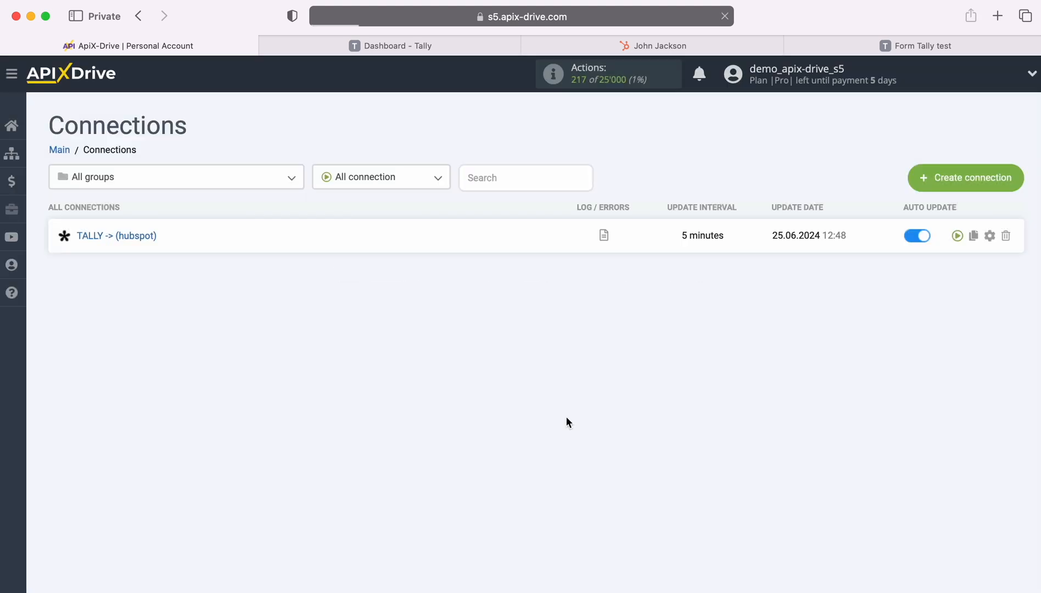